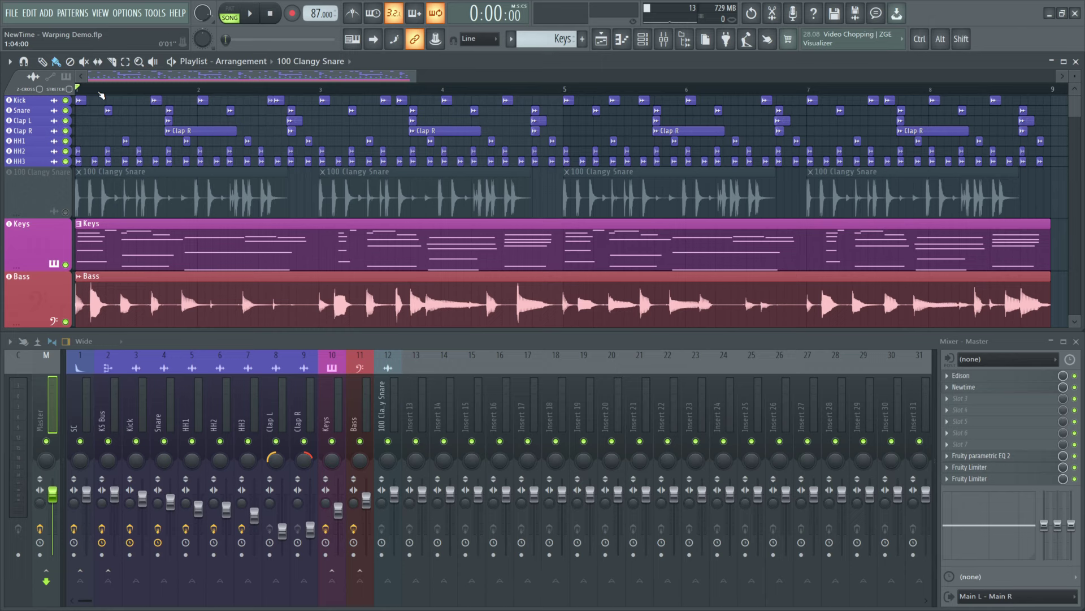
# Audition the arrangement with and without the 100 Clangy Snare track, then mute it again
pyautogui.press('space')
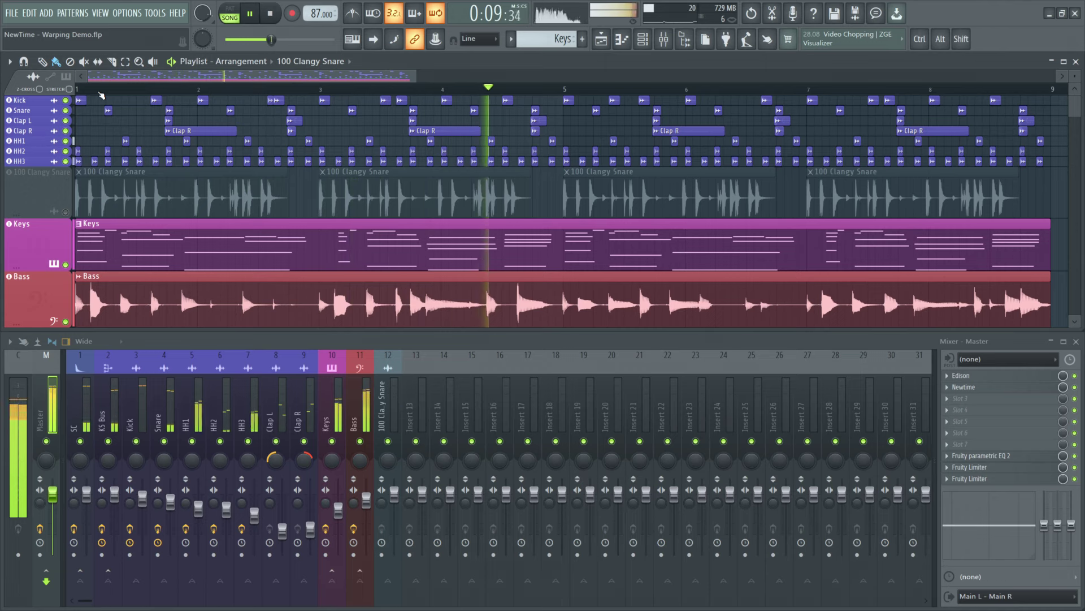
pyautogui.press('space')
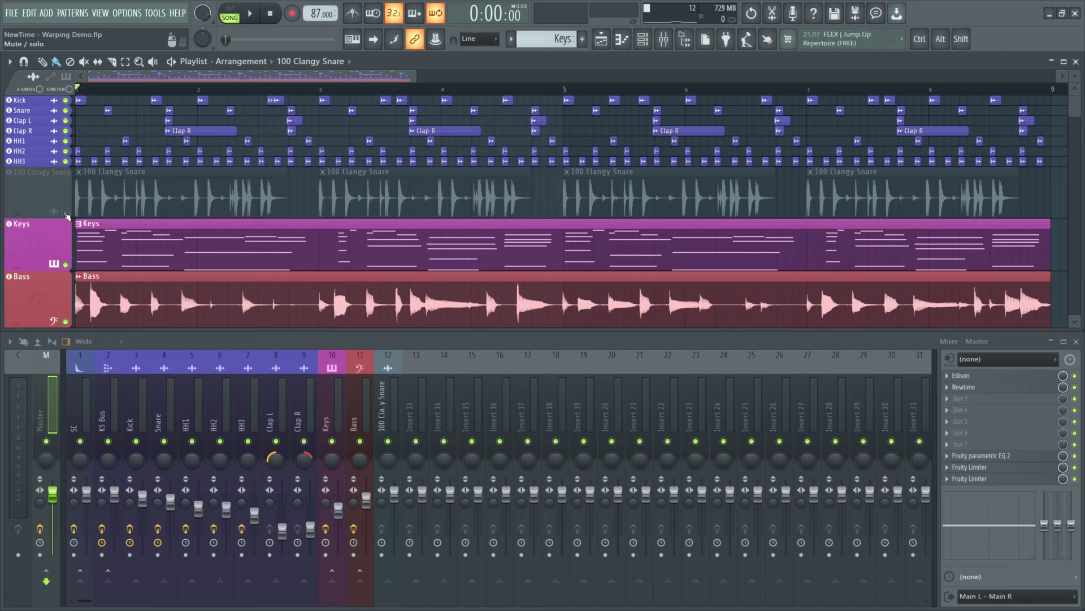
pyautogui.click(65, 212)
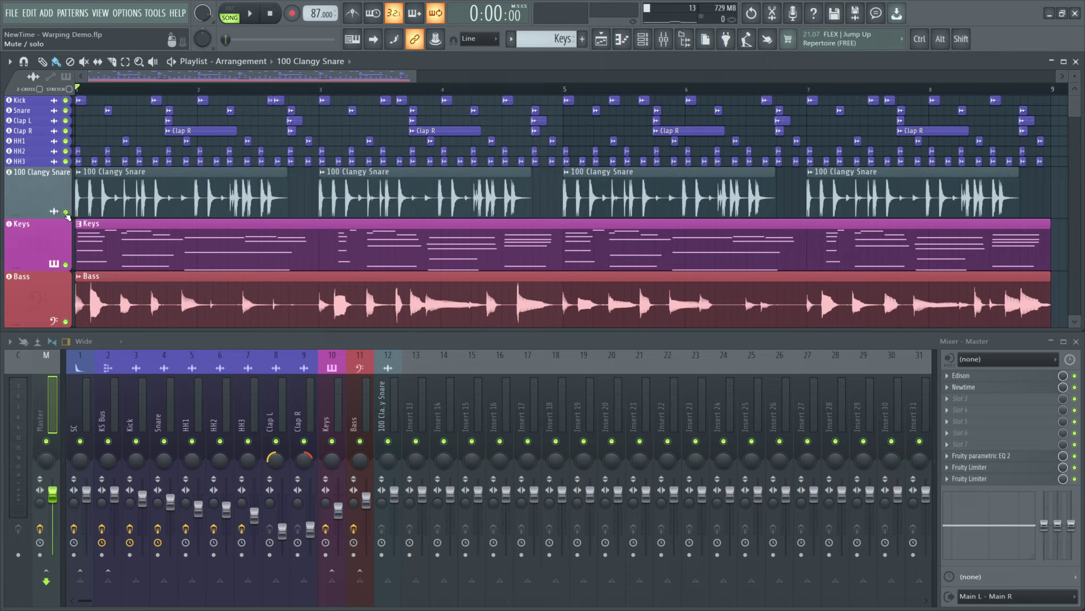
pyautogui.press('space')
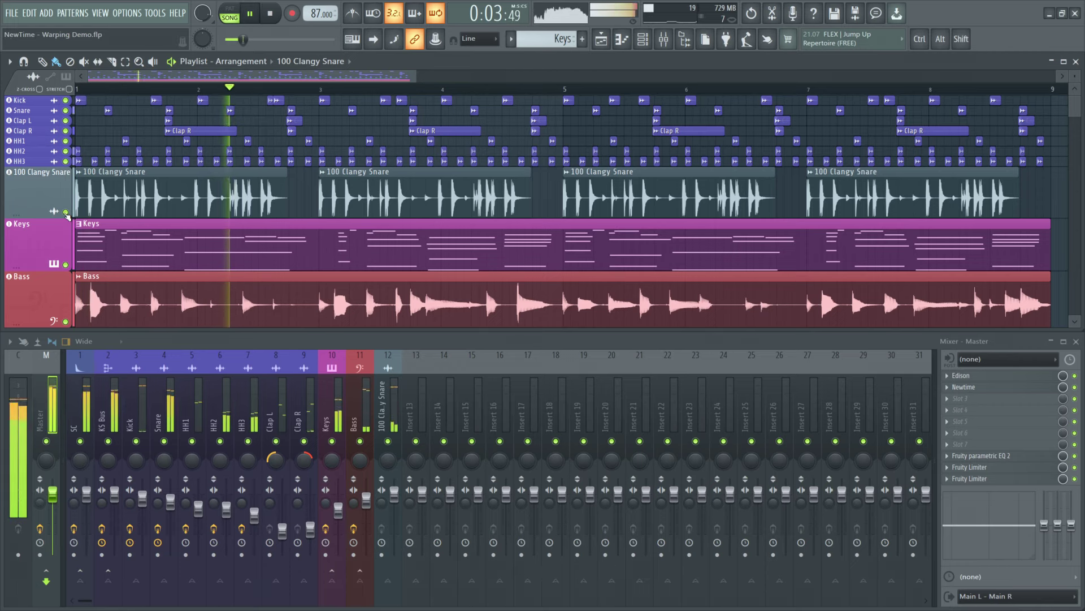
pyautogui.press('space')
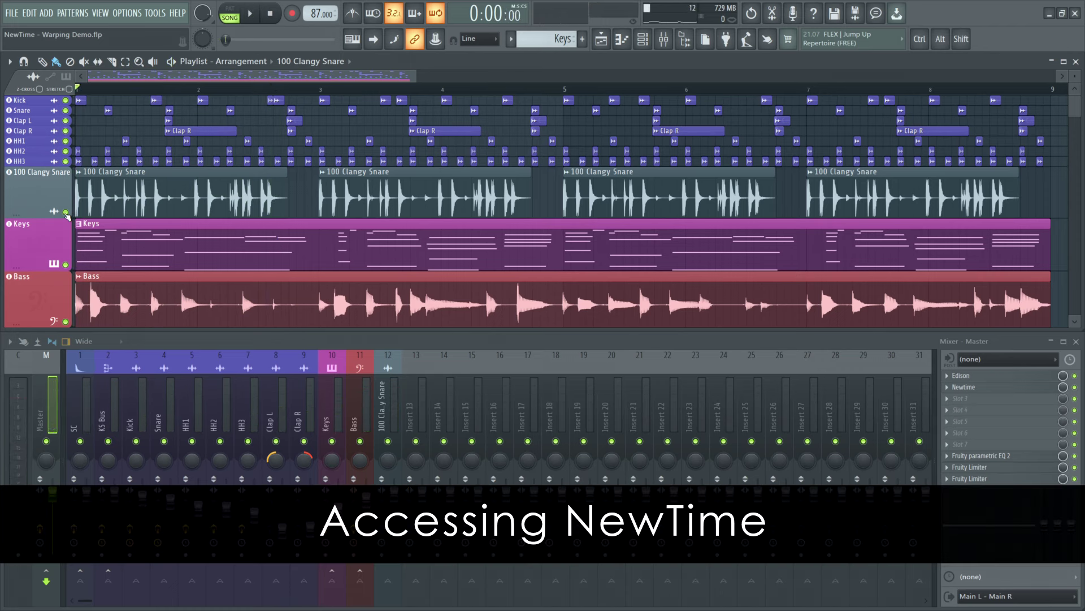
pyautogui.click(65, 212)
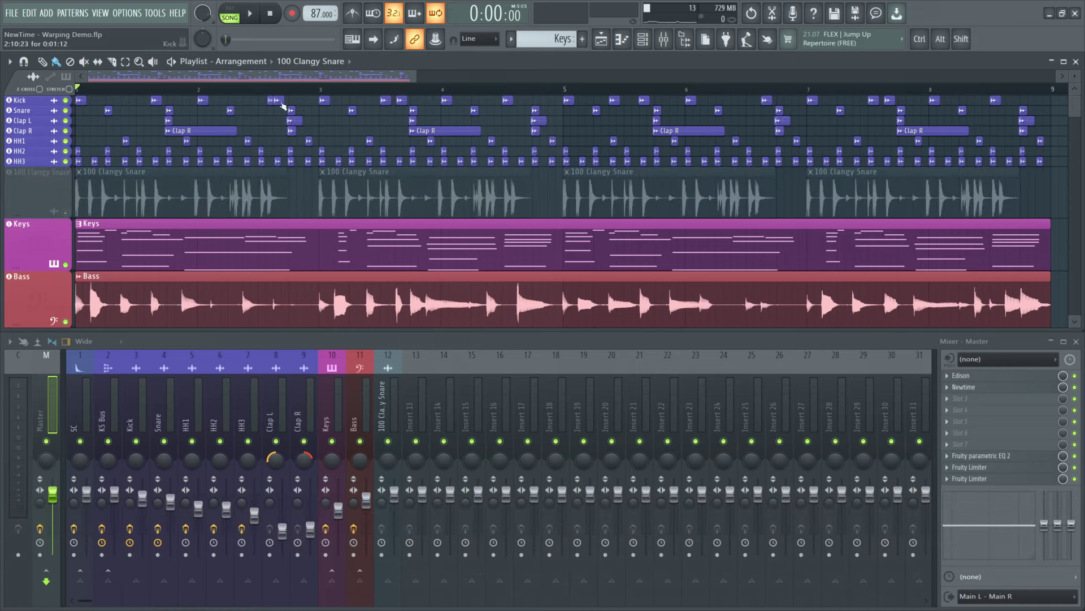
# Select bars 1–2 on the Playlist ruler, zoom in, and open the 100 Clangy Snare channel settings
pyautogui.moveTo(320, 90); pyautogui.dragTo(151, 117)
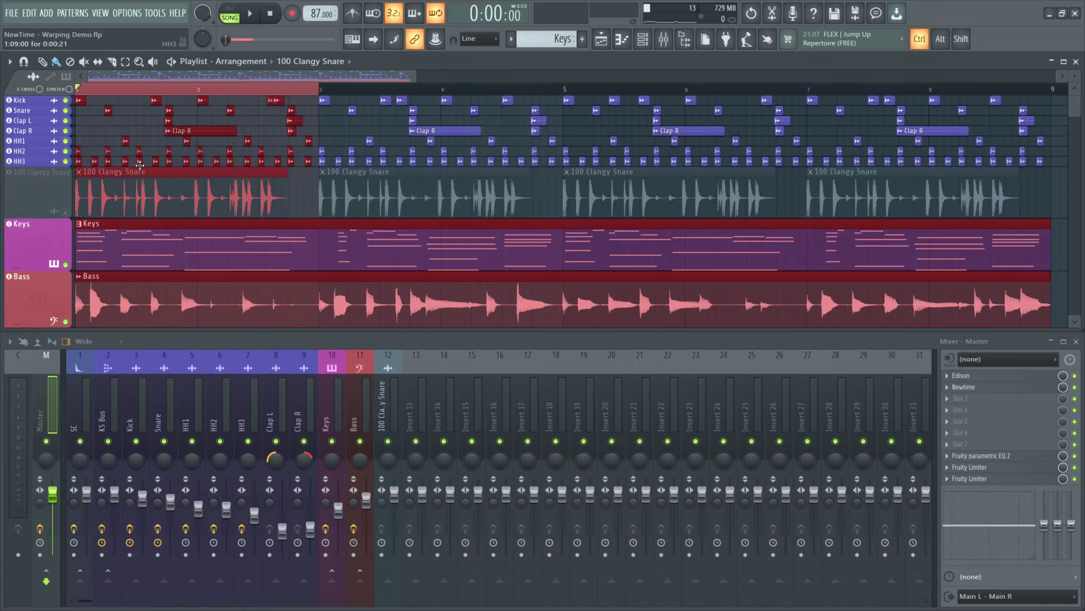
pyautogui.keyDown('ctrl'); pyautogui.scroll(6, 152, 163); pyautogui.keyUp('ctrl')
pyautogui.keyDown('ctrl'); pyautogui.scroll(1, 151, 162); pyautogui.keyUp('ctrl')
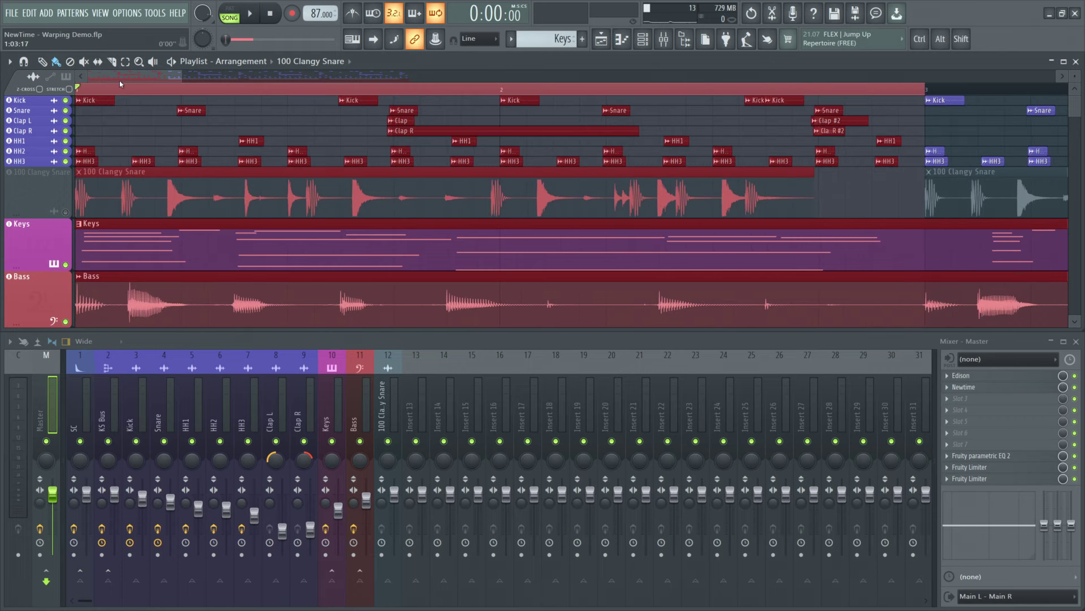
pyautogui.doubleClick(163, 200)
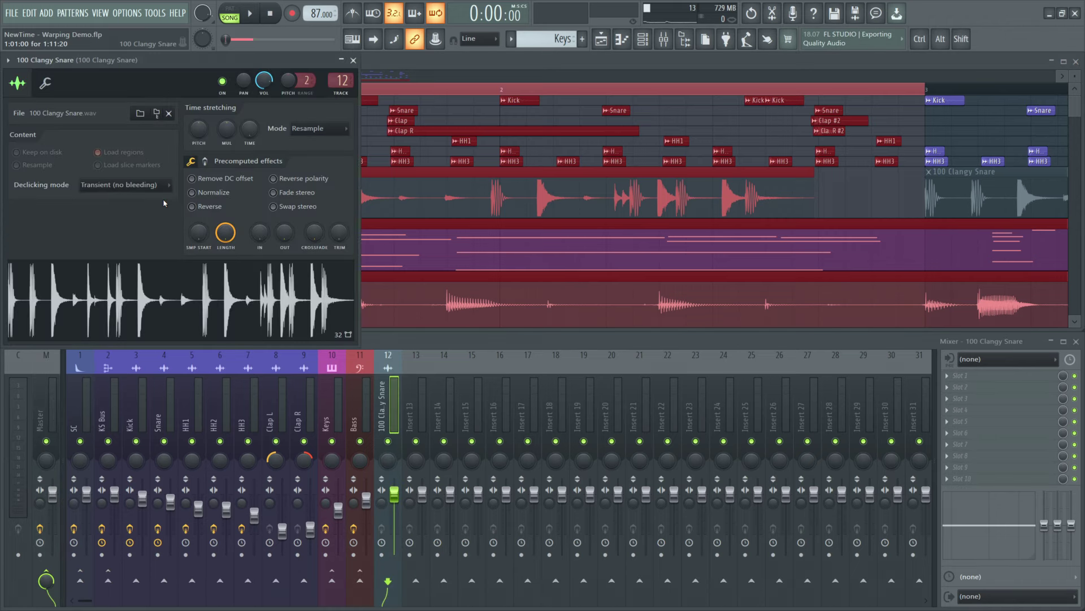
# Load the 100 Clangy Snare sample into NewTime with Edit in time warper, then close channel settings
pyautogui.rightClick(166, 296)
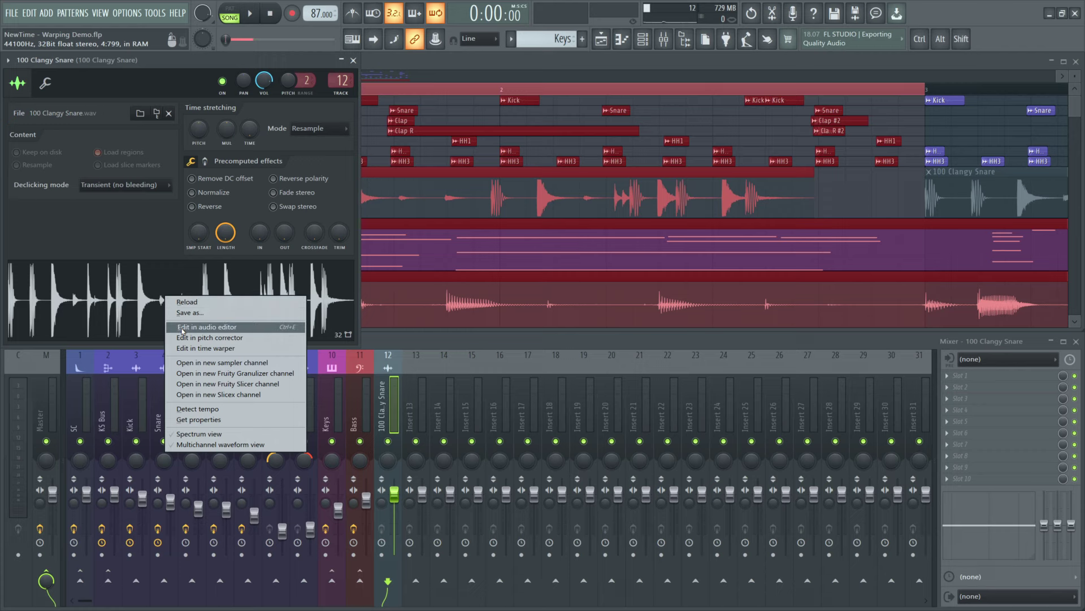
pyautogui.click(187, 348)
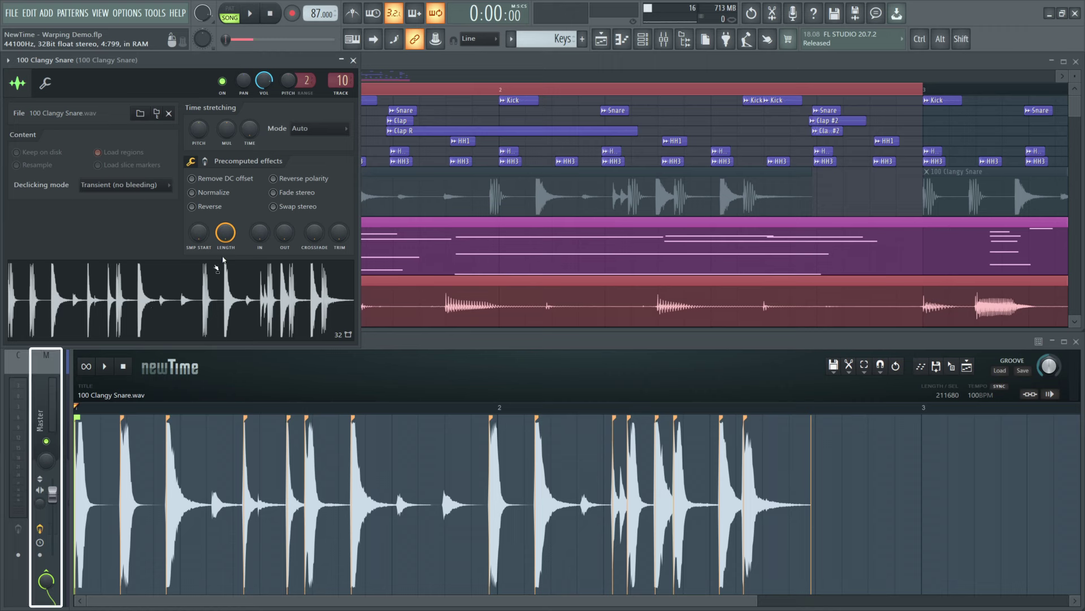
pyautogui.click(354, 60)
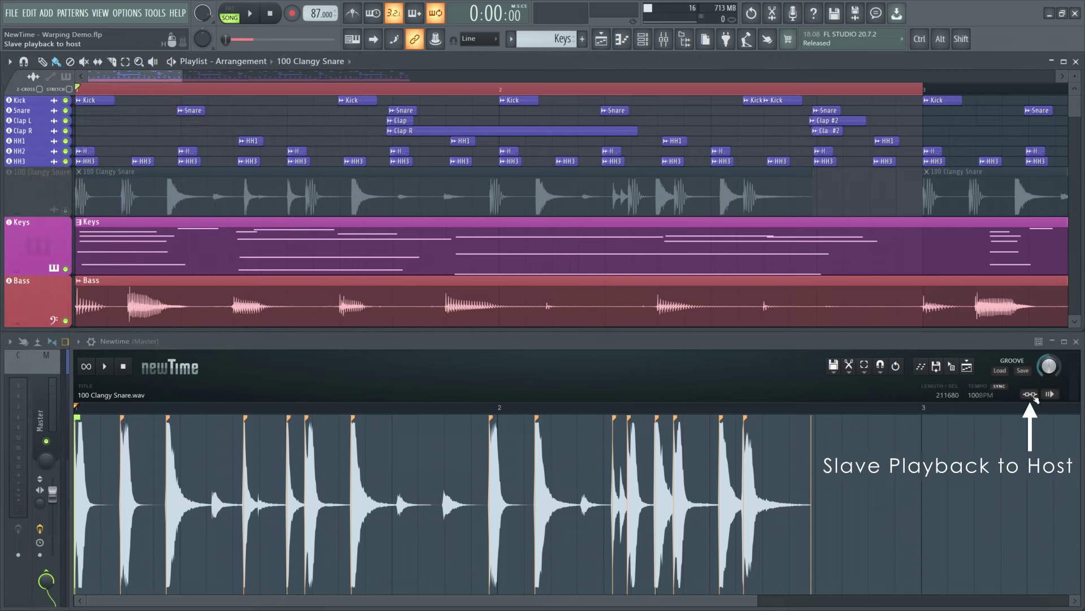
# Enable NewTime's Slave Playback to Host and audition the song with the snare loop
pyautogui.click(1030, 394)
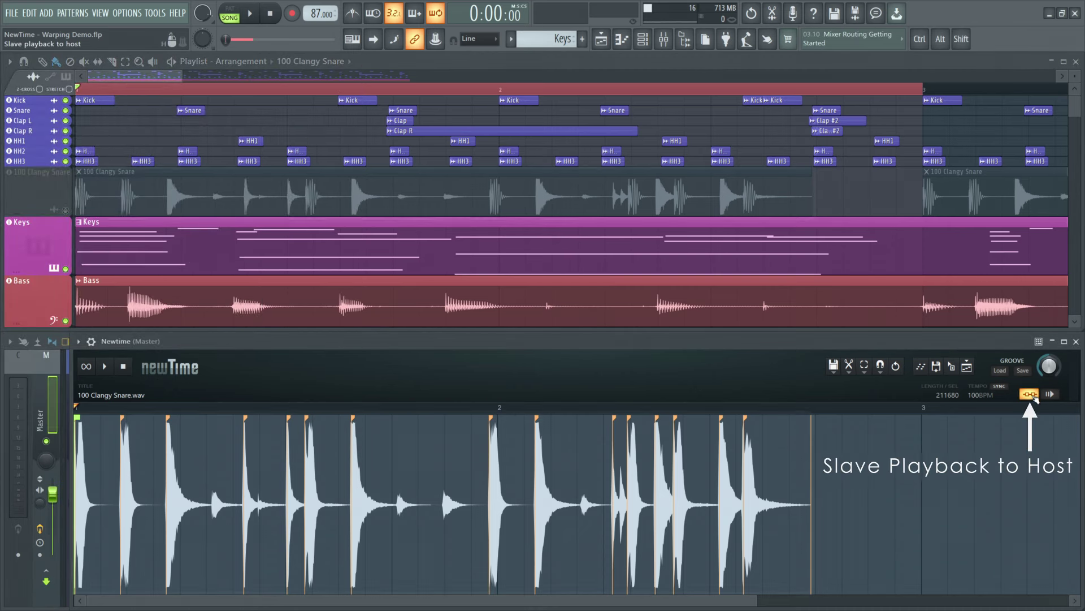
pyautogui.click(251, 14)
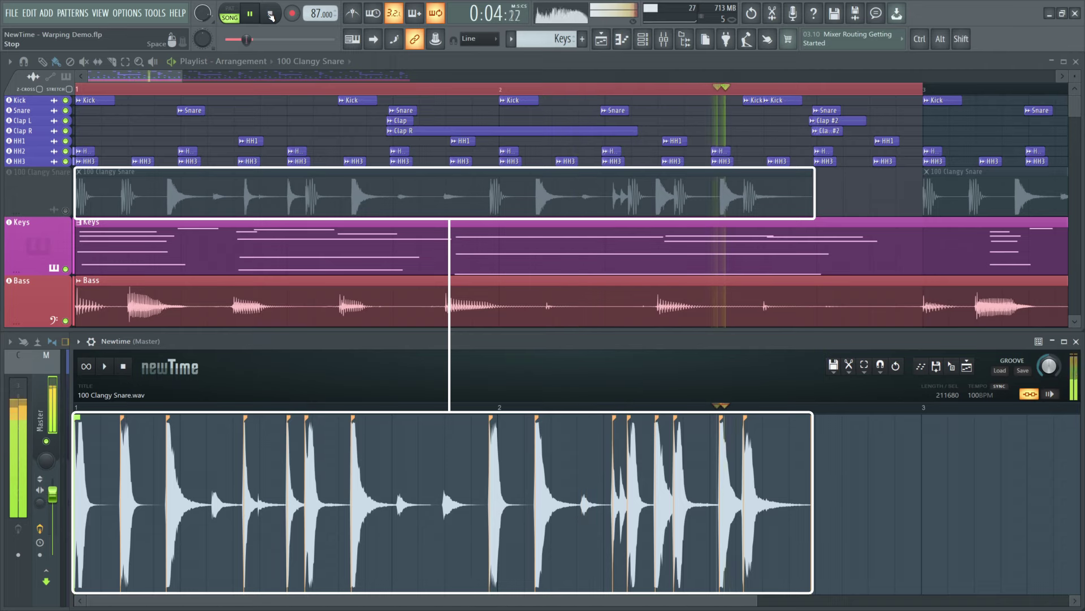
pyautogui.click(270, 15)
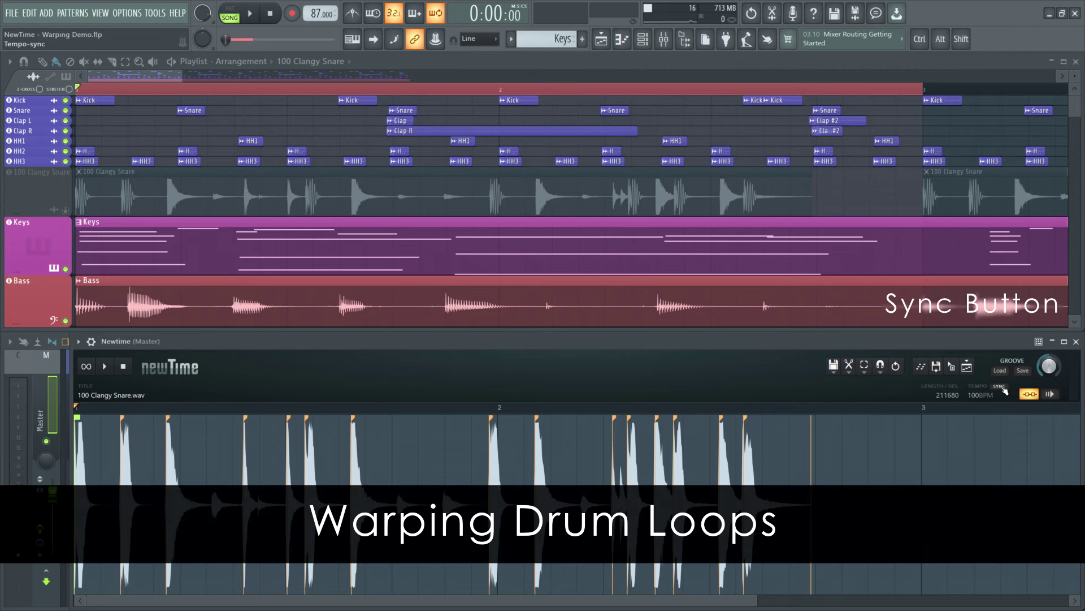
# Turn on NewTime's SYNC so the snare loop matches the project tempo, then audition it
pyautogui.click(1000, 386)
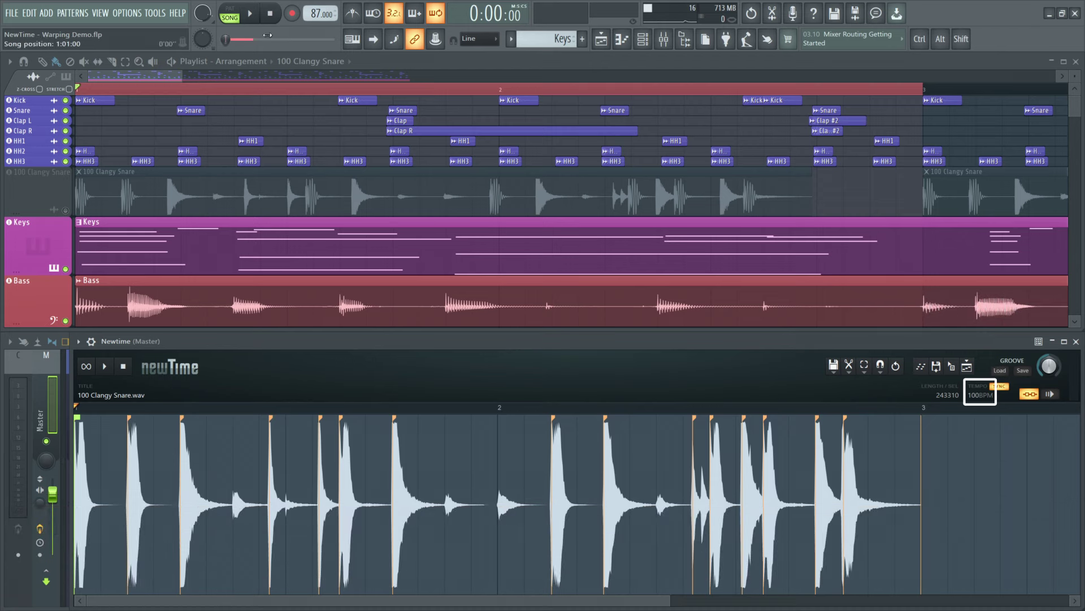
pyautogui.click(252, 18)
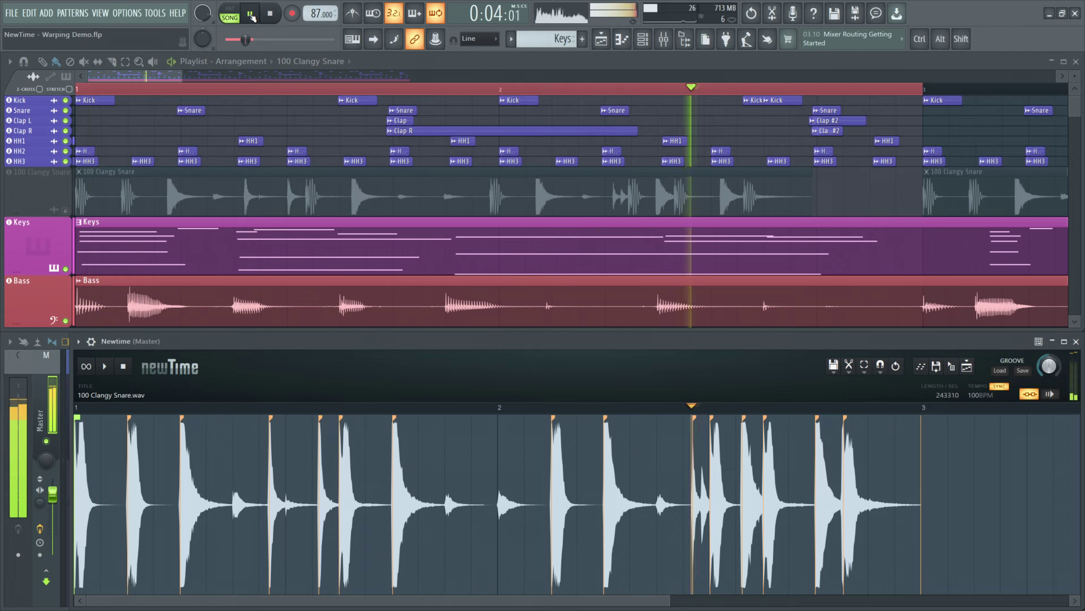
pyautogui.click(270, 14)
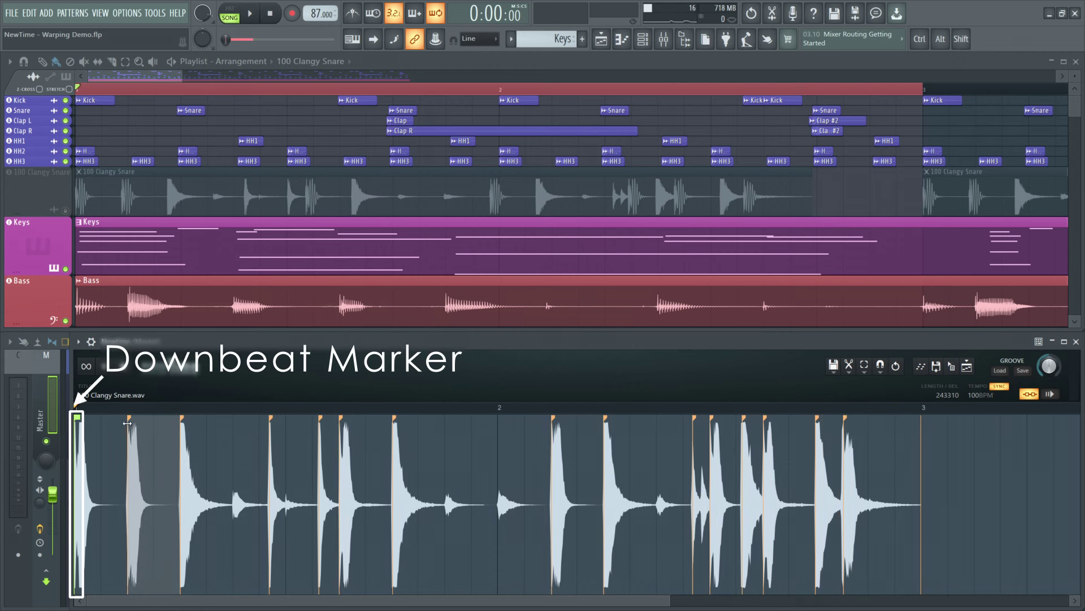
pyautogui.click(128, 423)
pyautogui.click(180, 426)
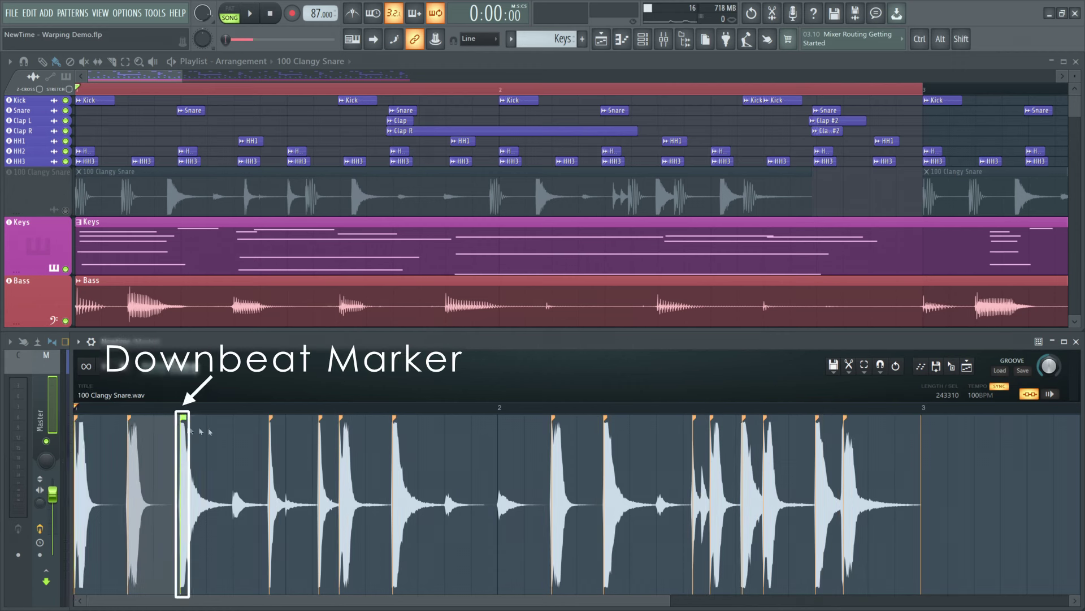
pyautogui.click(268, 430)
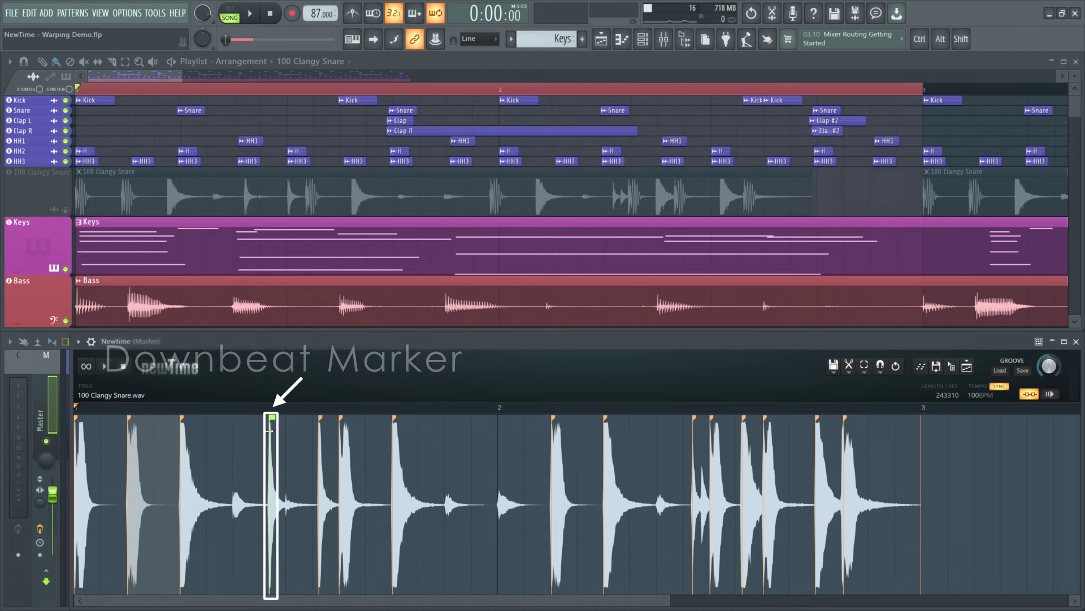
pyautogui.click(83, 425)
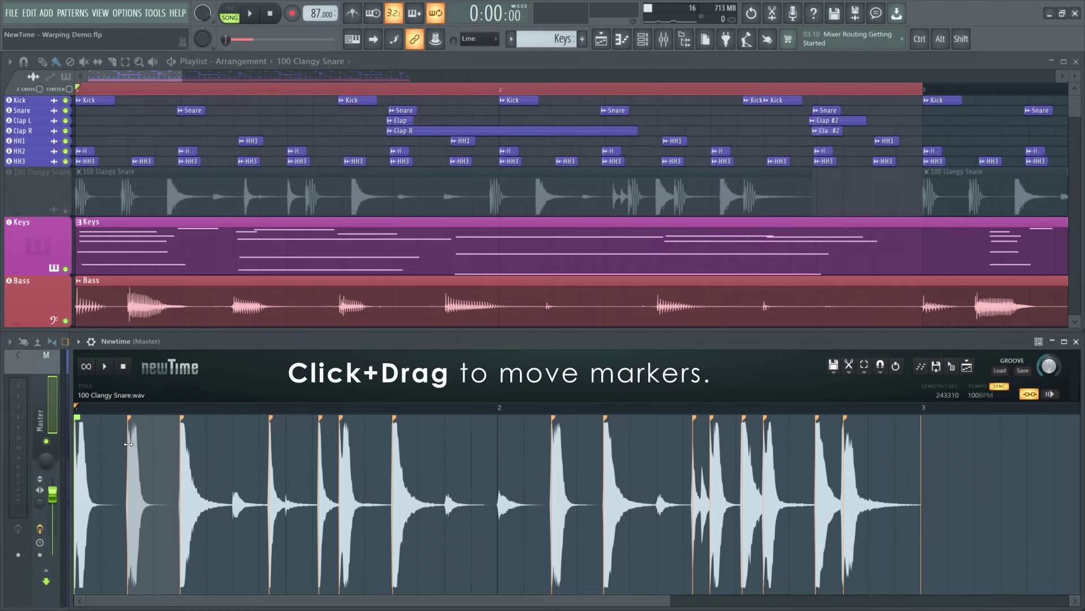
# Shift the second snare hit's warp marker later, audition it, then move another marker freely off-grid
pyautogui.moveTo(129, 444); pyautogui.dragTo(158, 445)
pyautogui.press('space')
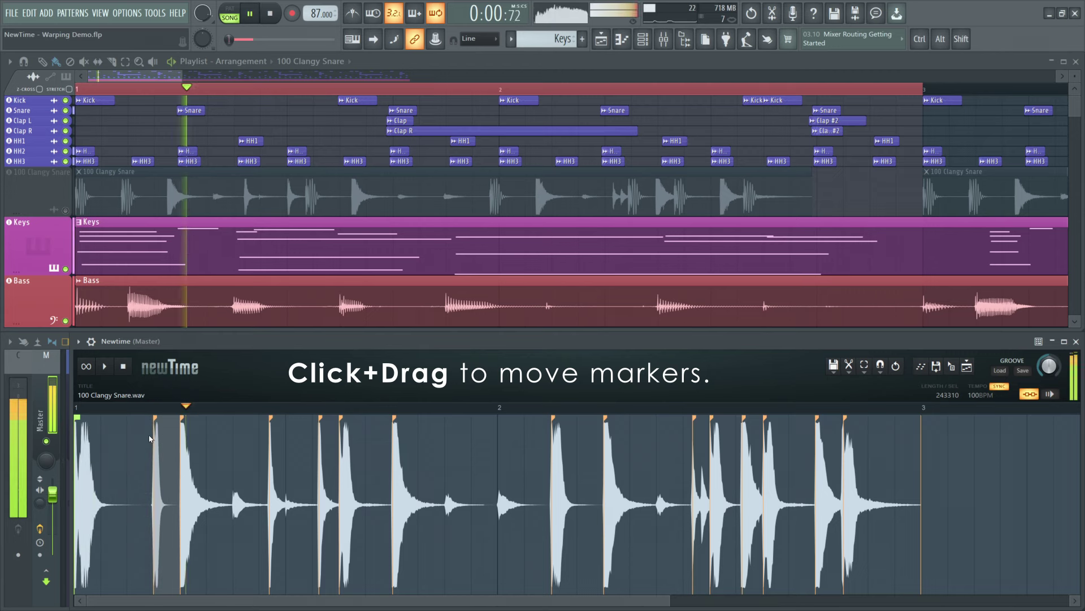
pyautogui.press('space')
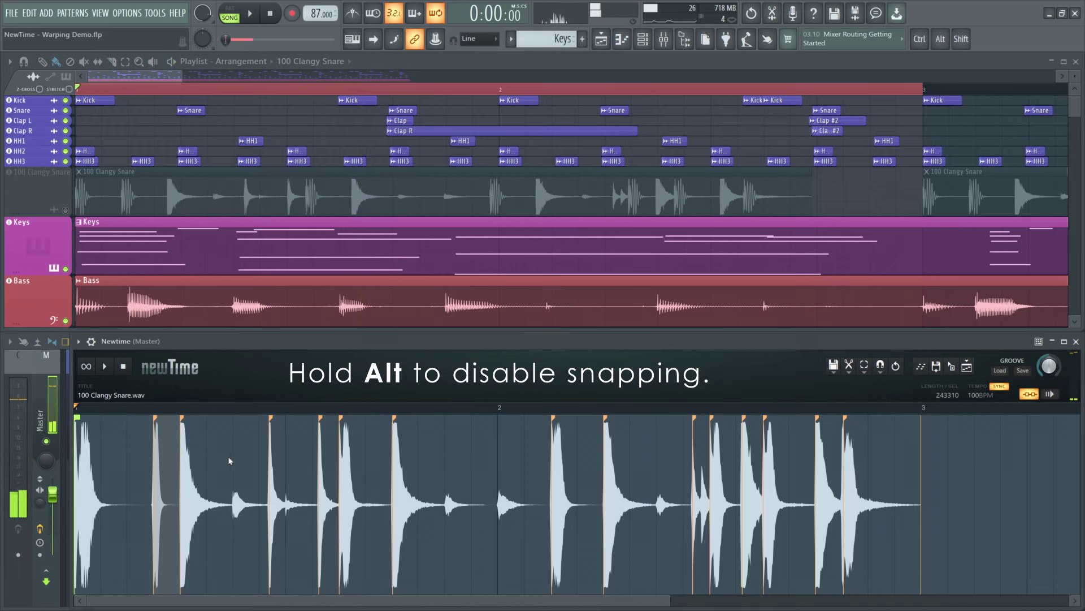
pyautogui.moveTo(268, 463)
pyautogui.mouseDown()
pyautogui.moveTo(261, 472)
pyautogui.moveTo(299, 476)
pyautogui.moveTo(260, 475)
pyautogui.mouseUp()
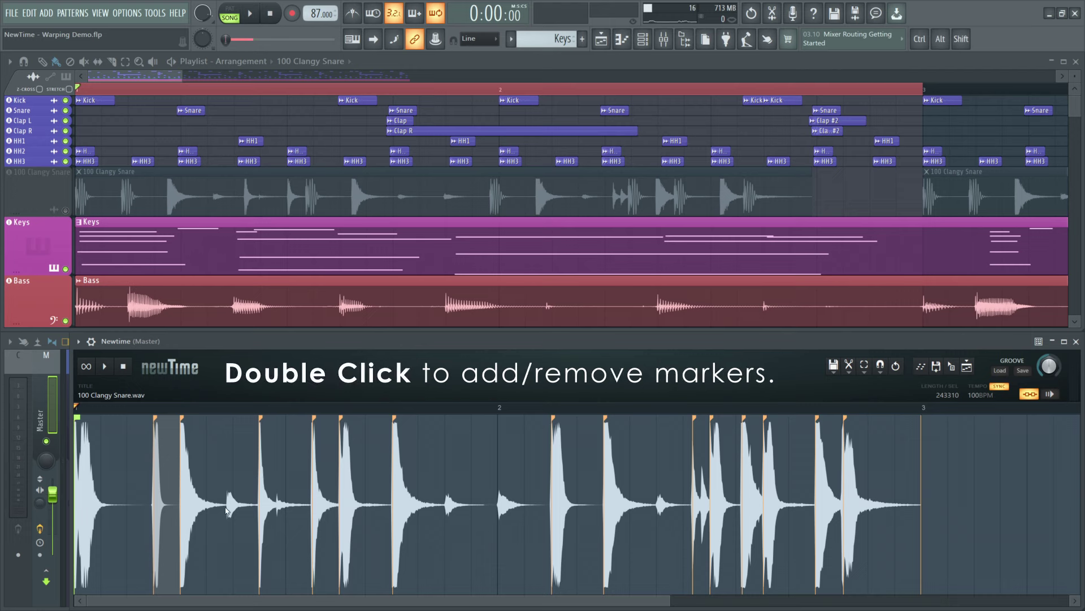
# Add warp markers at four snare hits along the waveform, then select several of them together
pyautogui.doubleClick(227, 510)
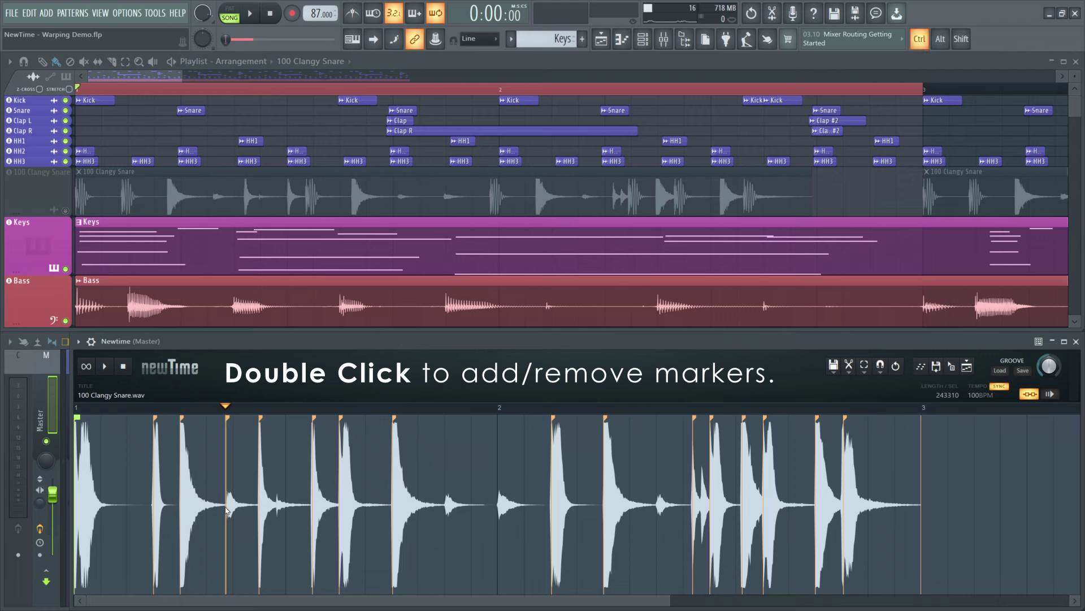
pyautogui.press('shift')
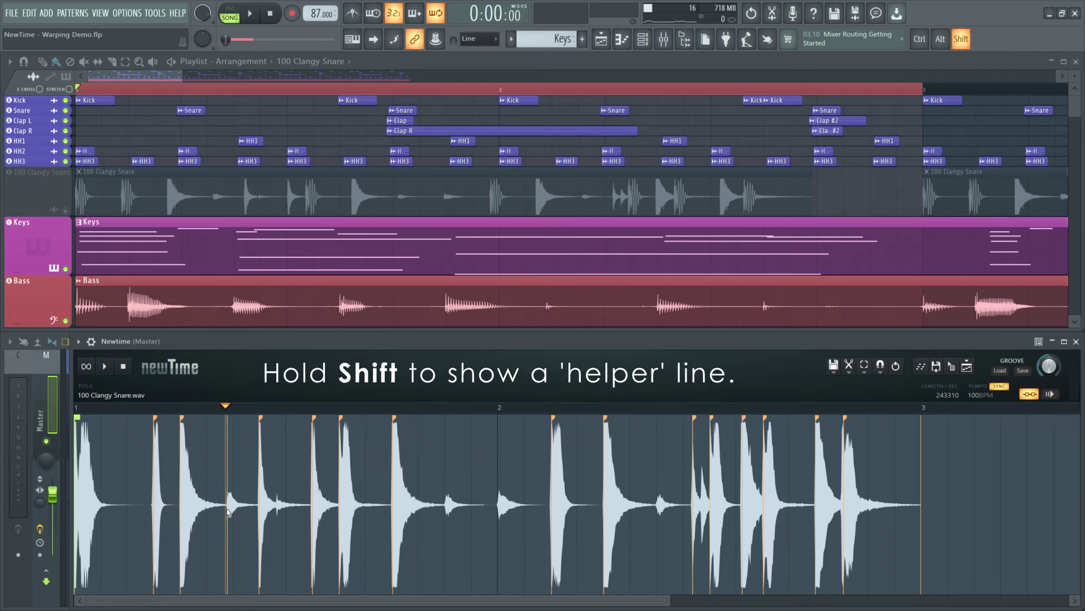
pyautogui.keyDown('shift'); pyautogui.doubleClick(446, 514); pyautogui.keyUp('shift')
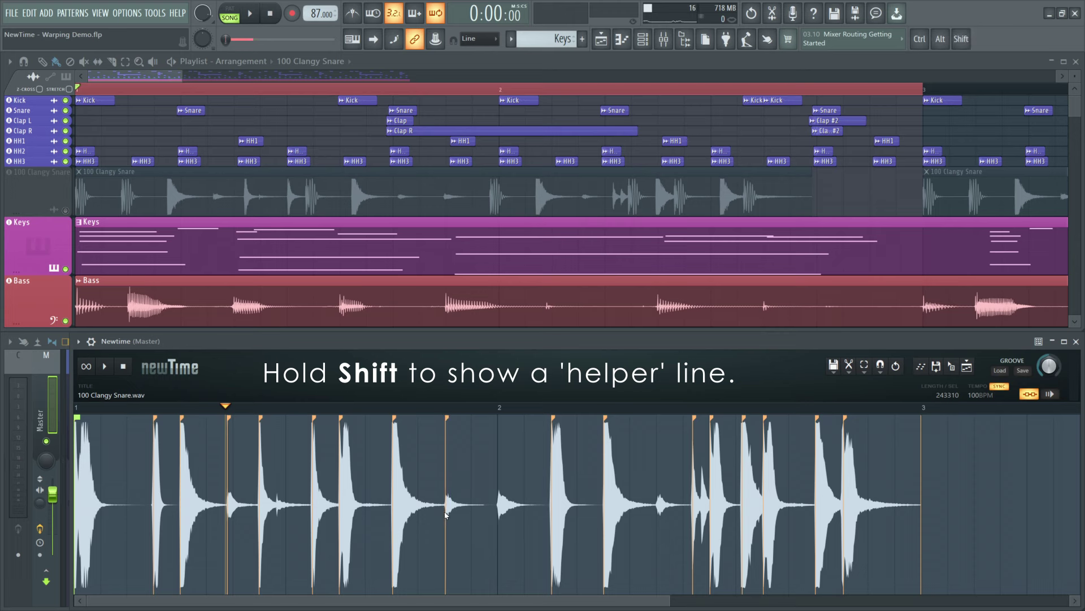
pyautogui.keyDown('shift'); pyautogui.doubleClick(498, 515); pyautogui.keyUp('shift')
pyautogui.keyDown('shift'); pyautogui.doubleClick(658, 507); pyautogui.keyUp('shift')
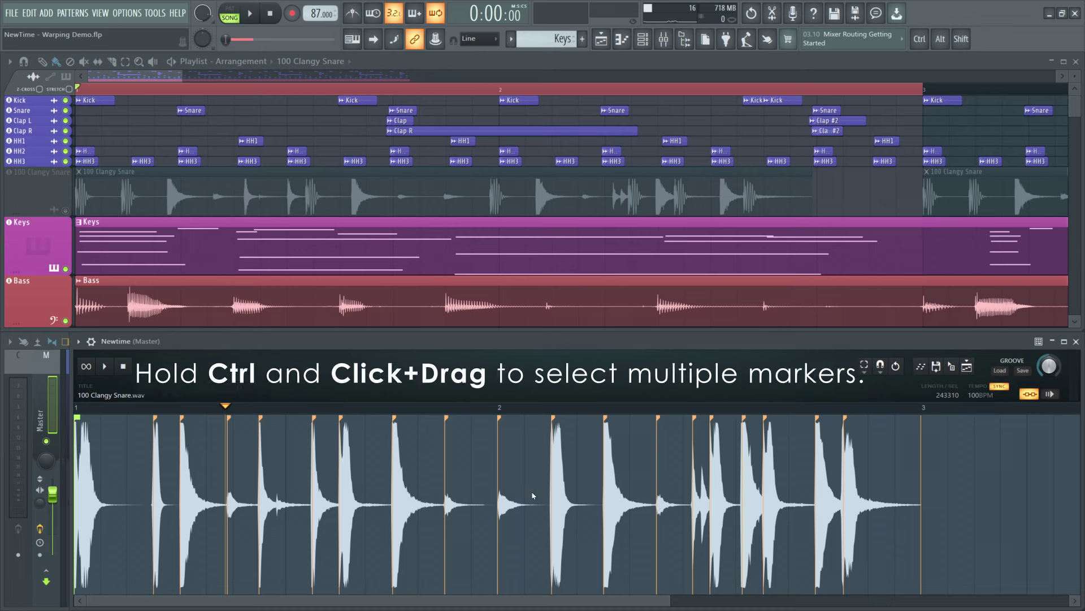
pyautogui.moveTo(530, 487)
pyautogui.mouseDown()
pyautogui.moveTo(331, 447)
pyautogui.moveTo(384, 451)
pyautogui.moveTo(367, 453)
pyautogui.mouseUp()
# Set NewTime's snap resolution to Beat and reopen the 100 Clangy Snare channel settings
pyautogui.click(880, 367)
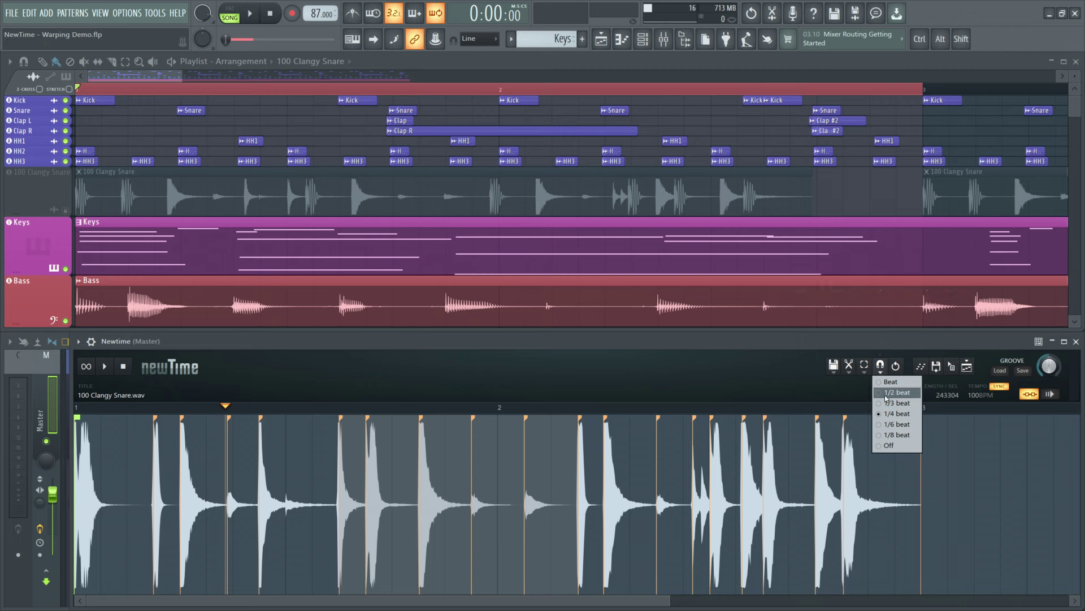
pyautogui.click(888, 387)
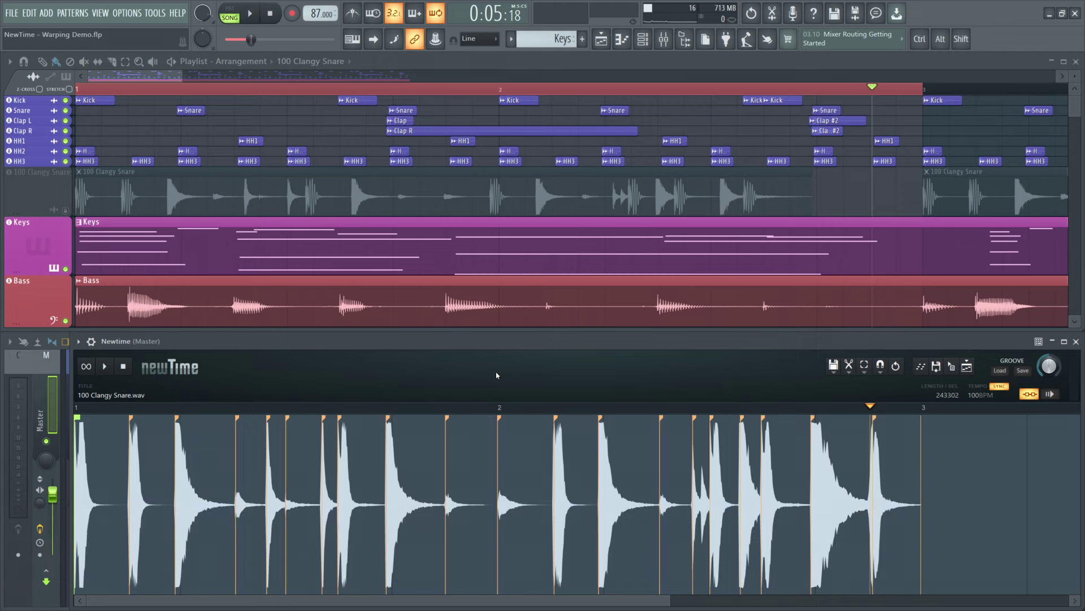
pyautogui.doubleClick(347, 191)
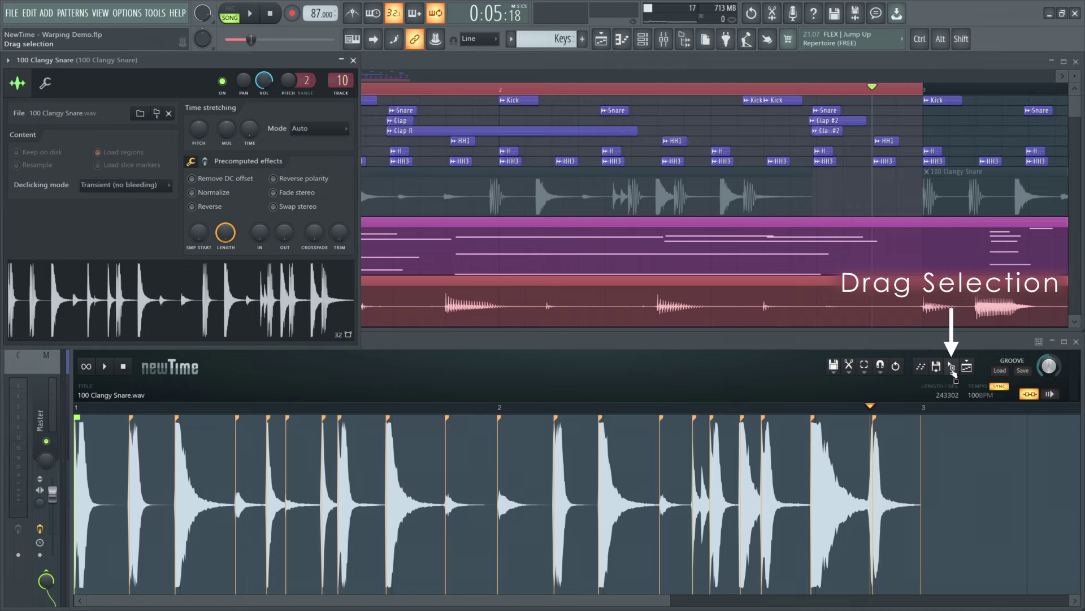
# Load NewTime's warped audio into the snare channel, close its settings, and disable Slave Playback to Host
pyautogui.moveTo(953, 372); pyautogui.dragTo(96, 305)
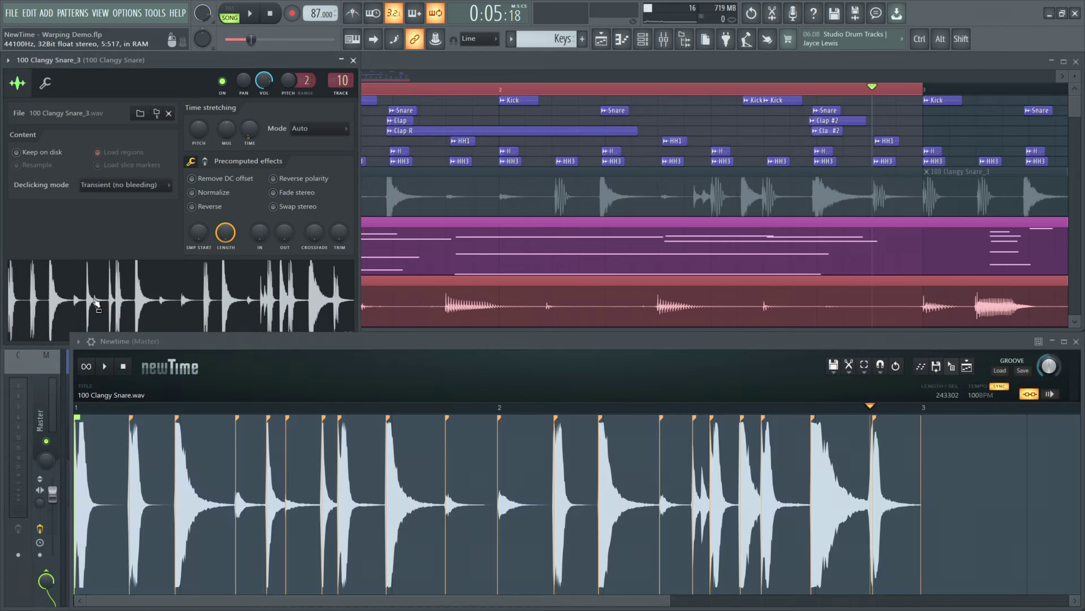
pyautogui.click(353, 61)
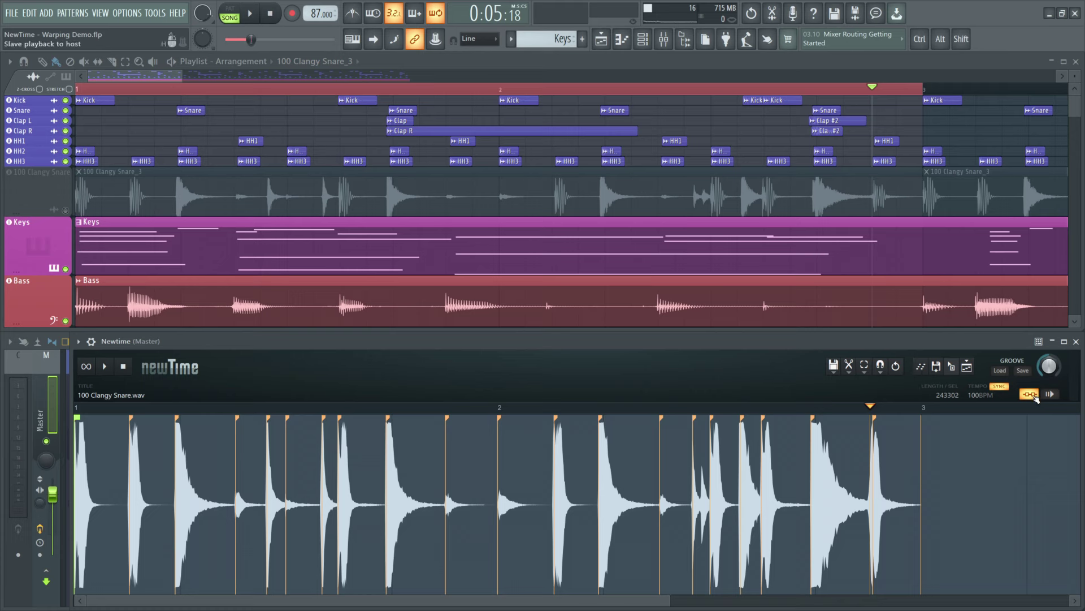
pyautogui.click(1035, 397)
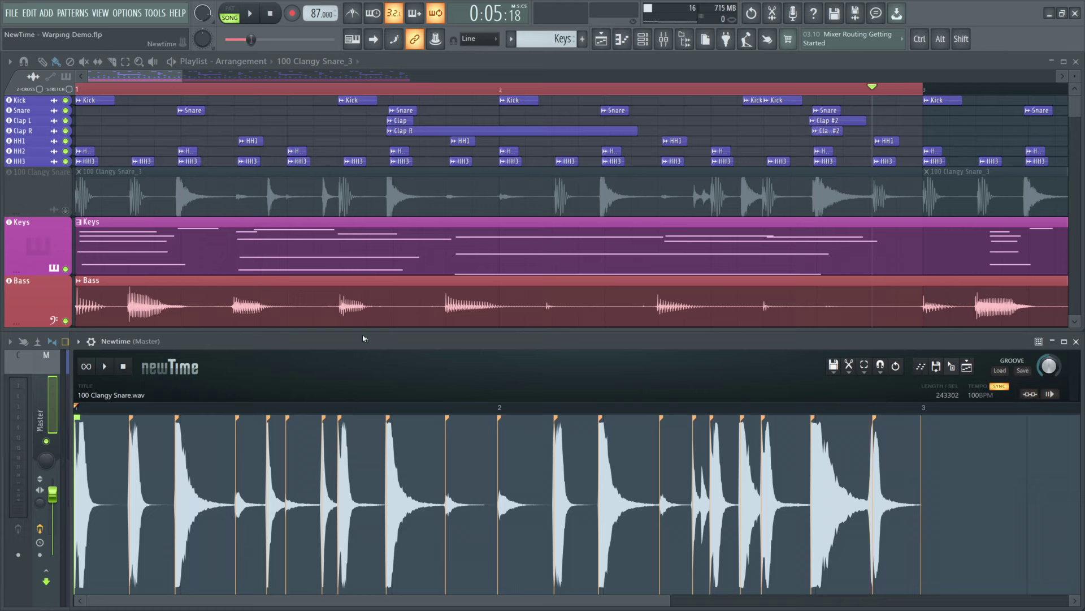
# Unmute the 100 Clangy Snare_3 track and play the arrangement to hear the warped snare
pyautogui.click(67, 212)
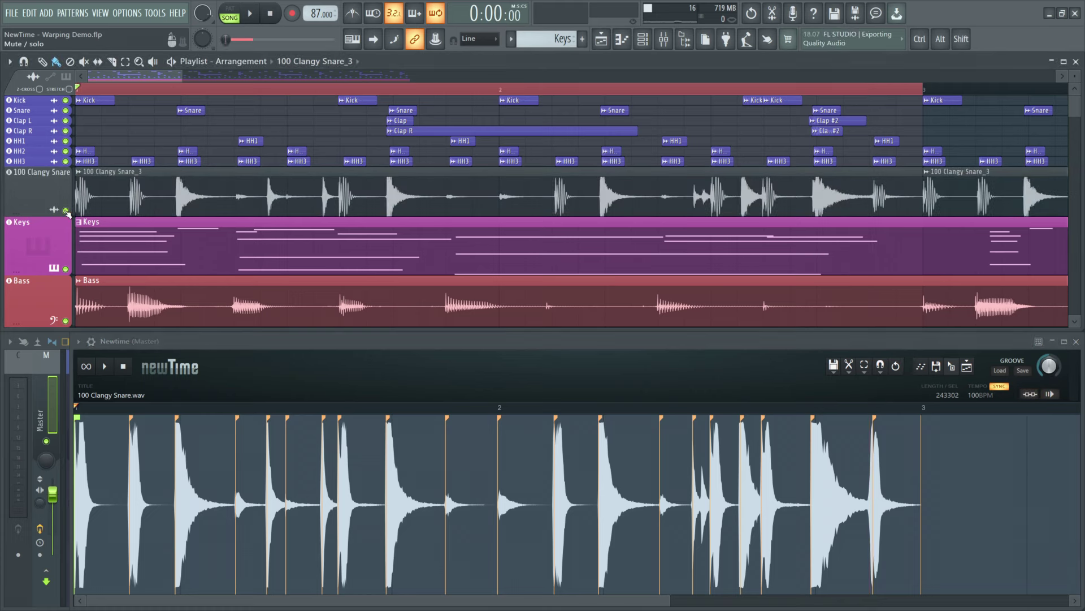
pyautogui.press('space')
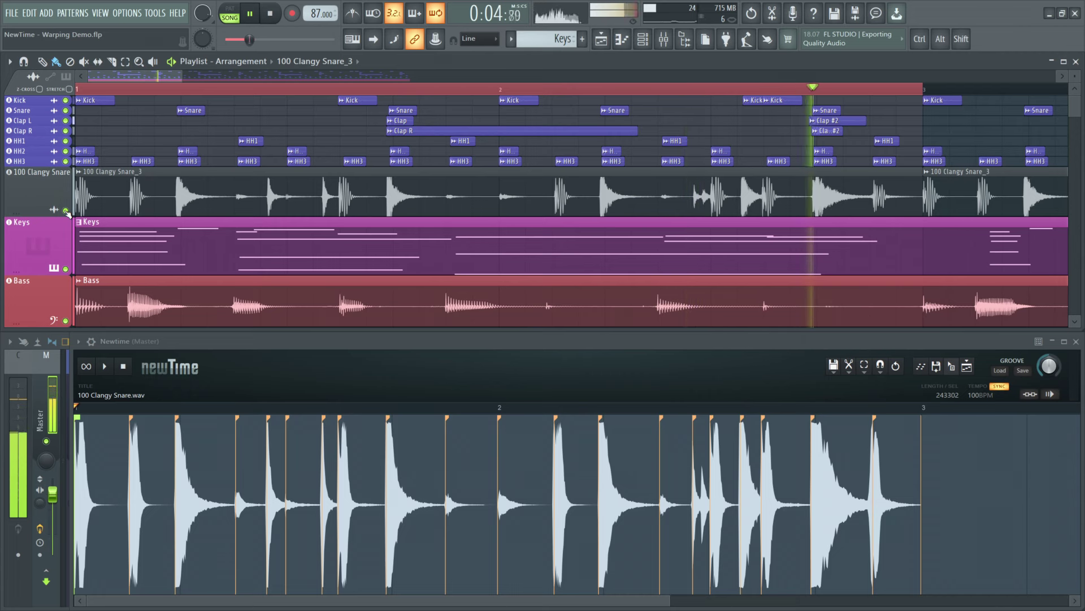
pyautogui.press('space')
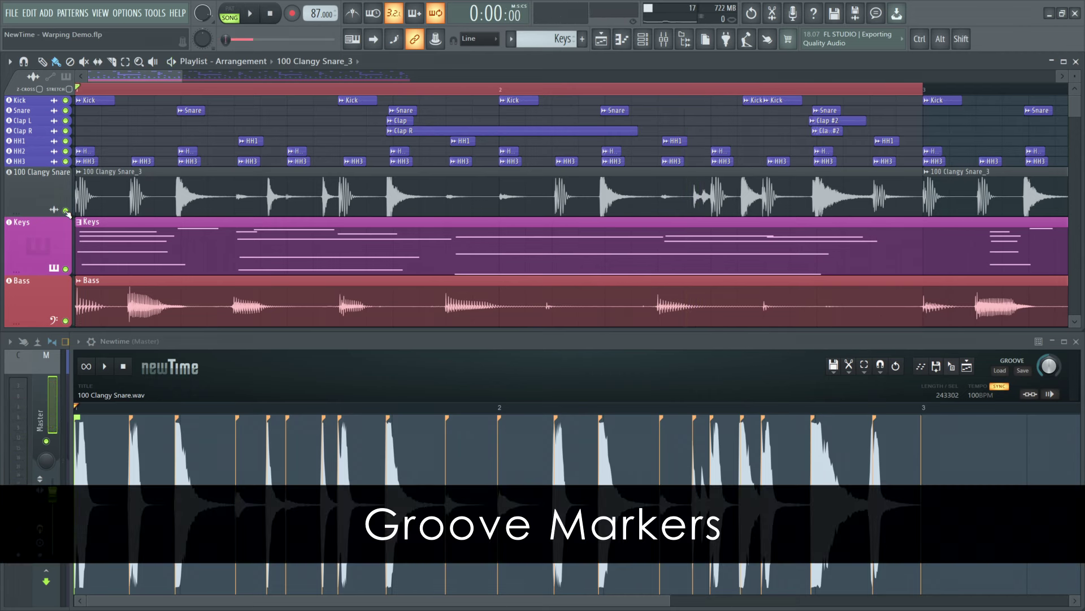
# Load DL Breaker.wav from Packs > Loops into newTime
pyautogui.click(685, 39)
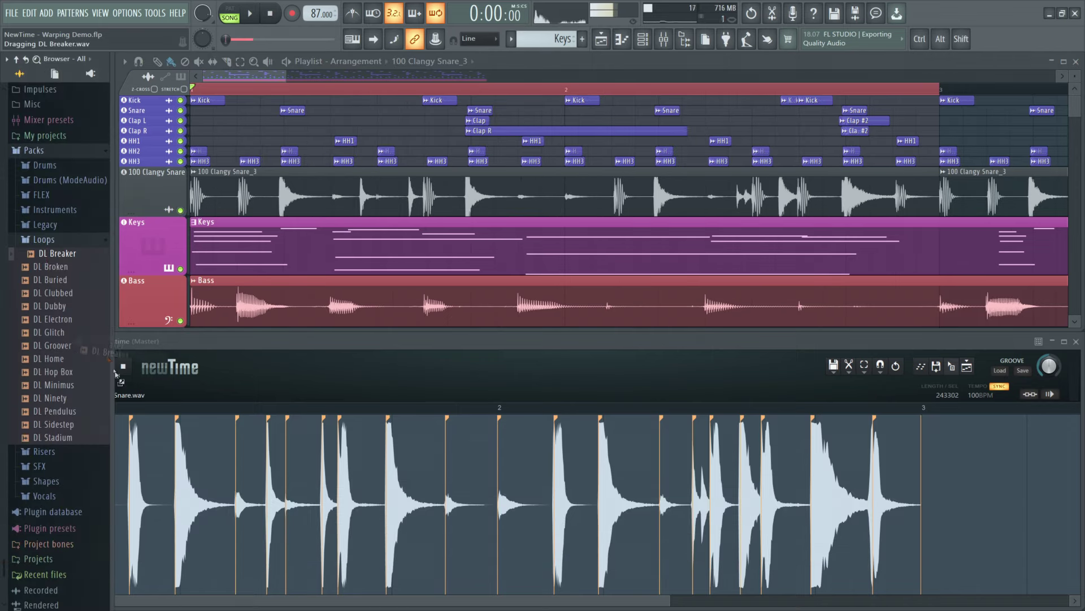
pyautogui.moveTo(43, 256); pyautogui.dragTo(198, 494)
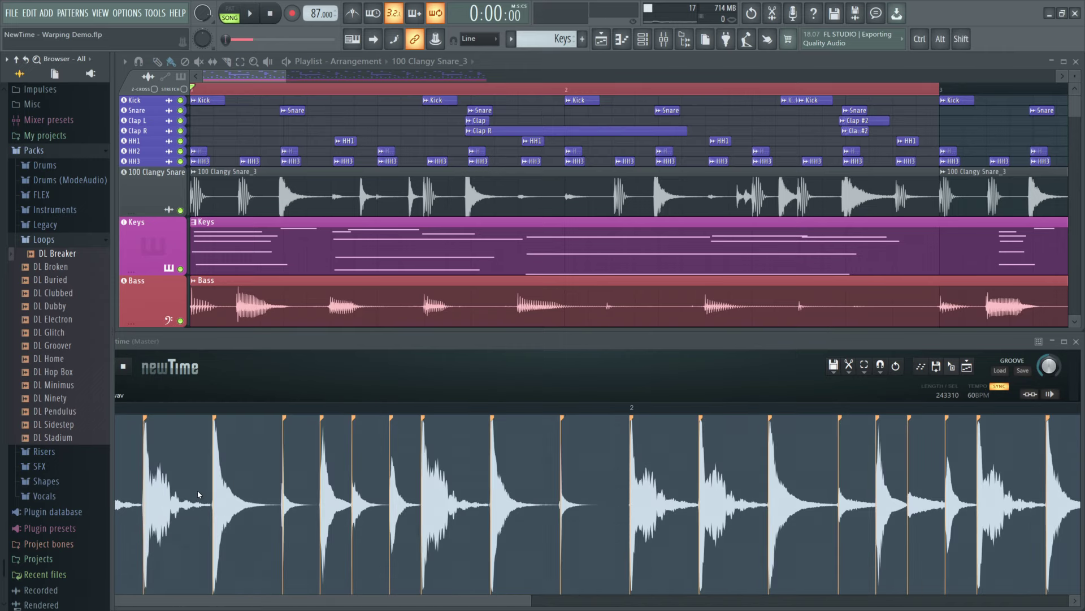
pyautogui.click(686, 41)
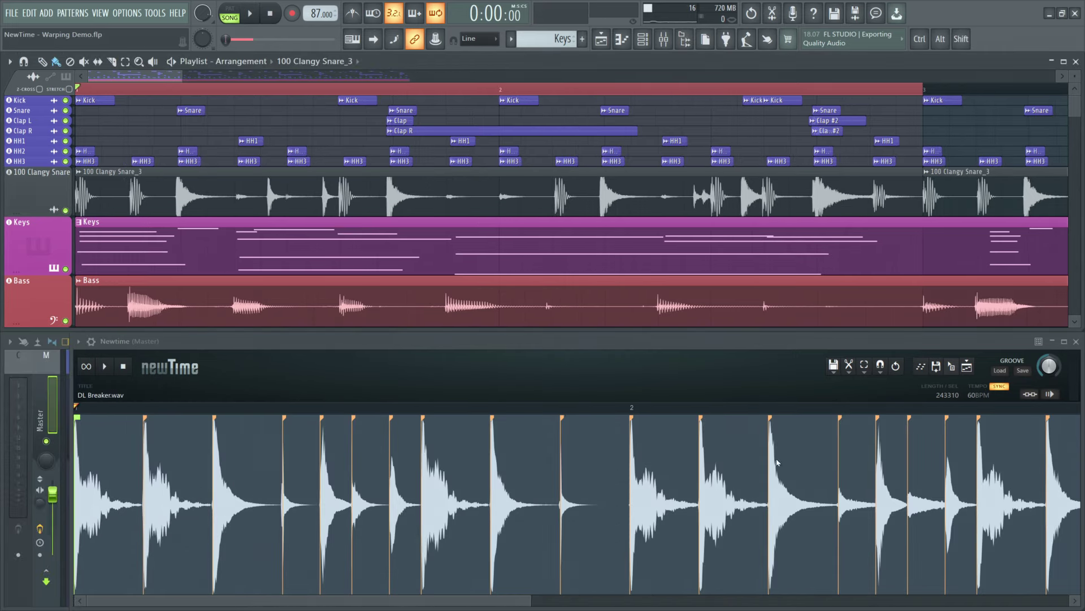
# Preview the DL Breaker loop in newTime, then stop it
pyautogui.moveTo(529, 601); pyautogui.dragTo(668, 607)
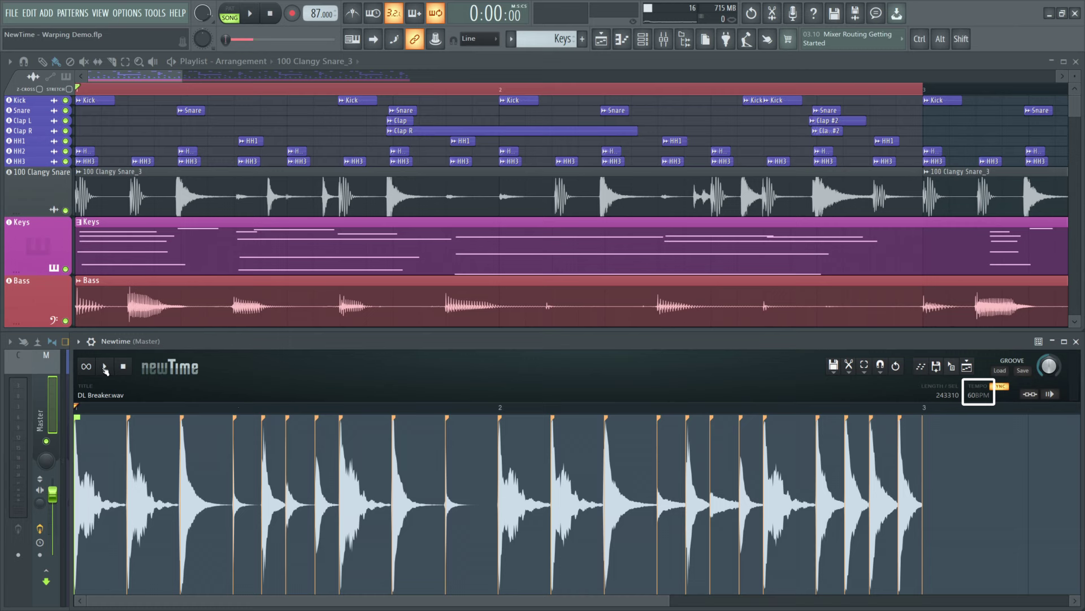
pyautogui.click(105, 367)
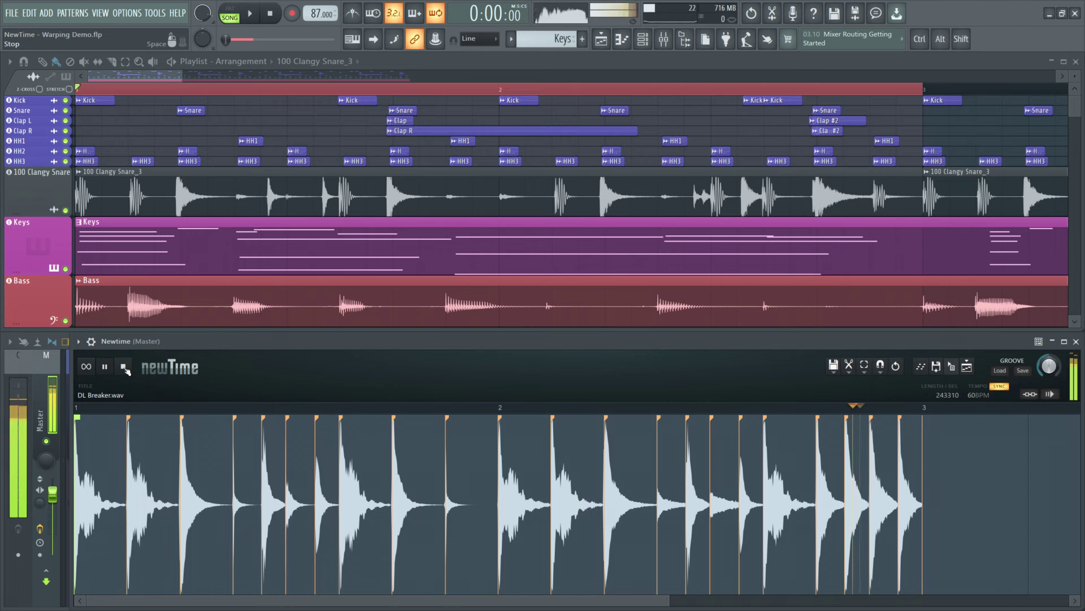
pyautogui.click(124, 368)
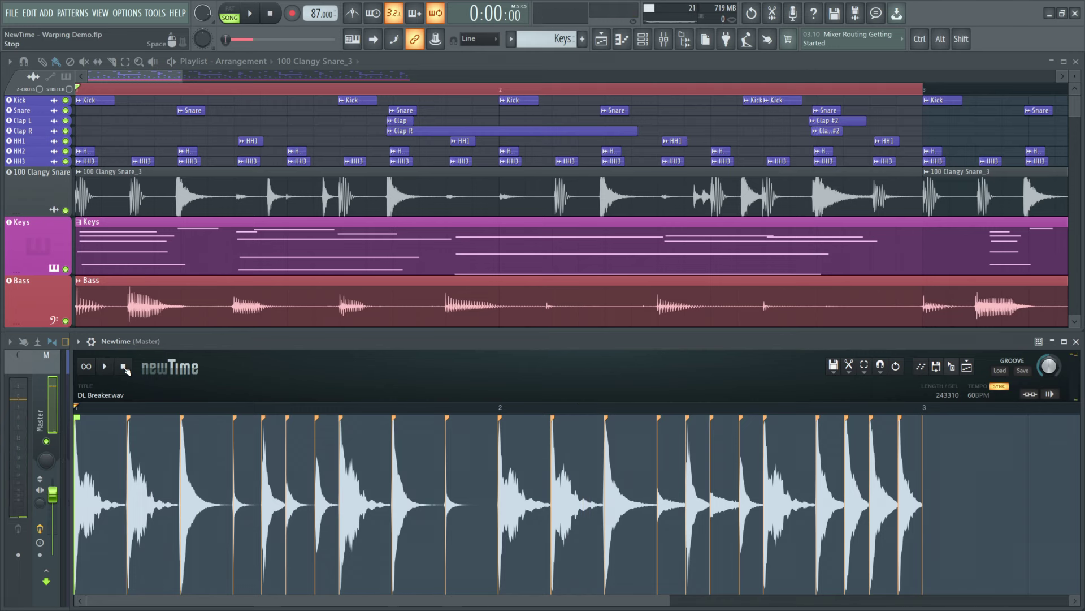
# Apply the 75% shuffle groove and raise the Groove knob to about 76% while the loop plays
pyautogui.click(1001, 371)
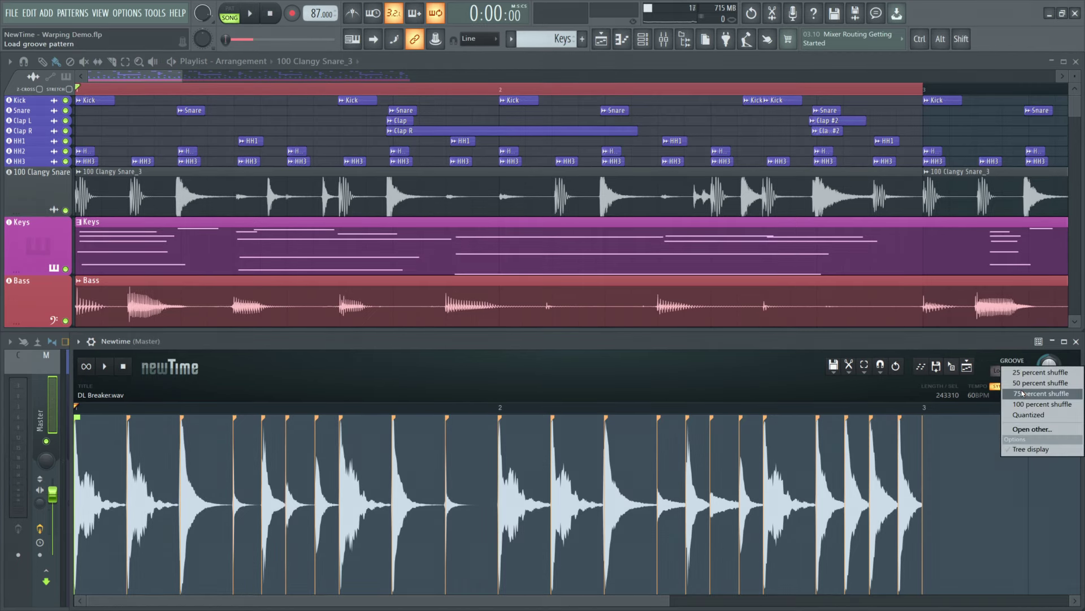
pyautogui.click(1007, 393)
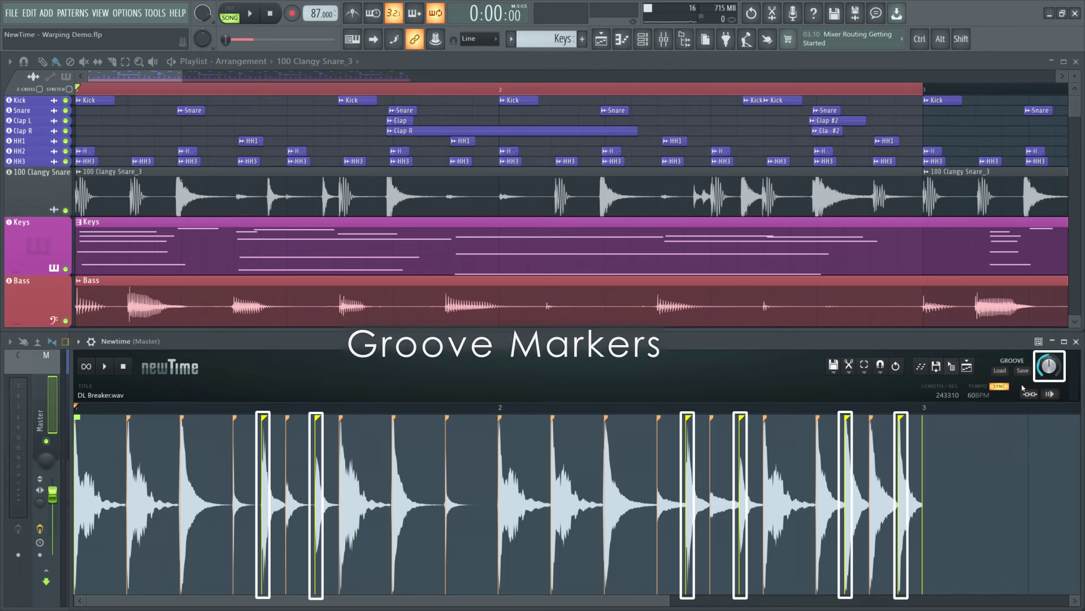
pyautogui.click(87, 367)
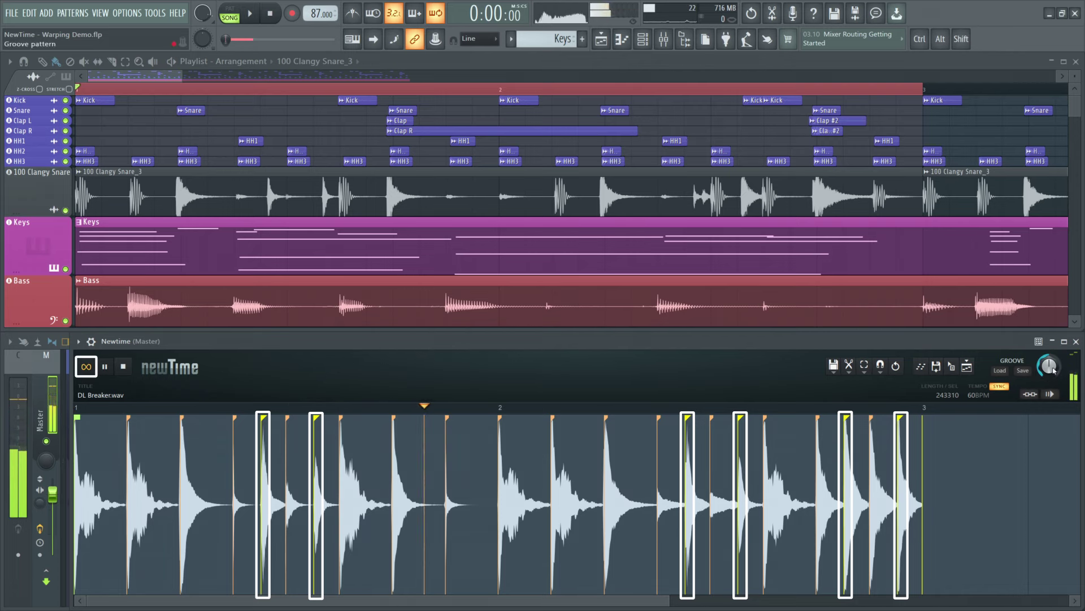
pyautogui.moveTo(1053, 380); pyautogui.dragTo(1053, 363)
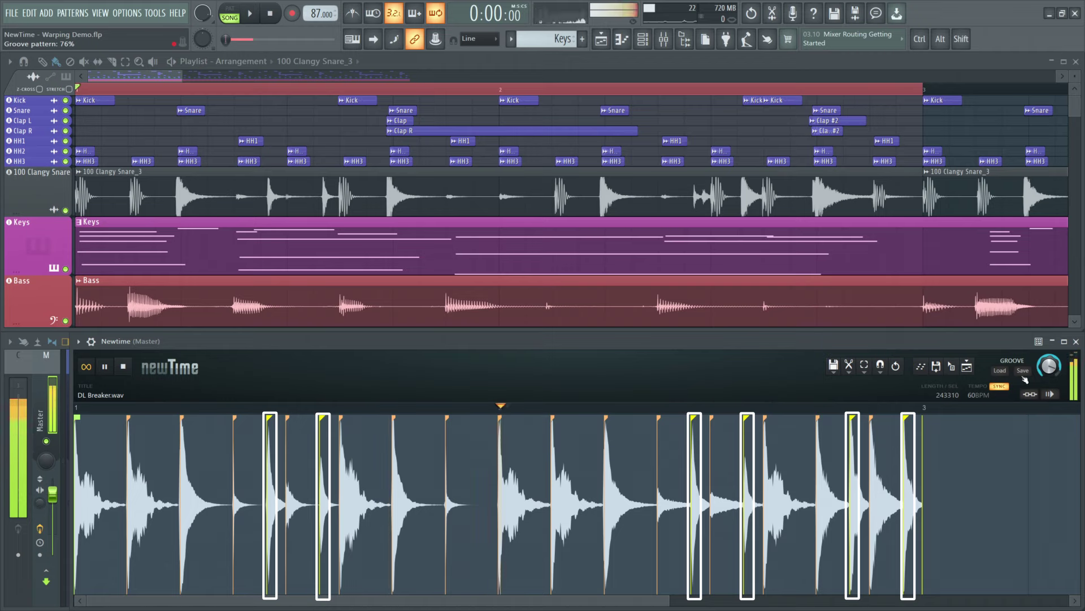
# Stop the preview and send the warped Breaker loop to an empty playlist track
pyautogui.click(124, 367)
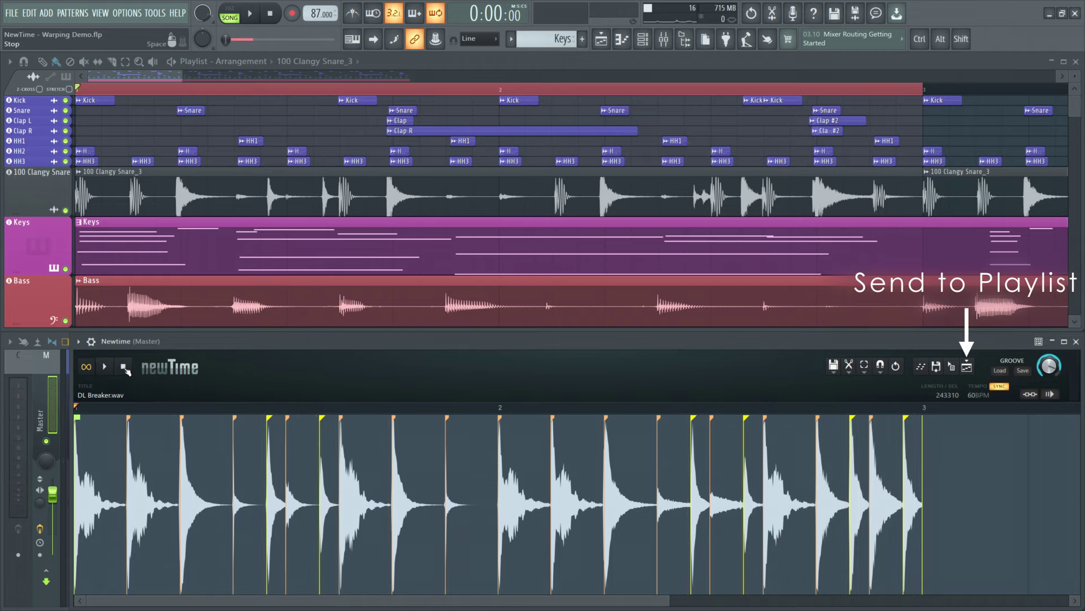
pyautogui.scroll(-2, 267, 294)
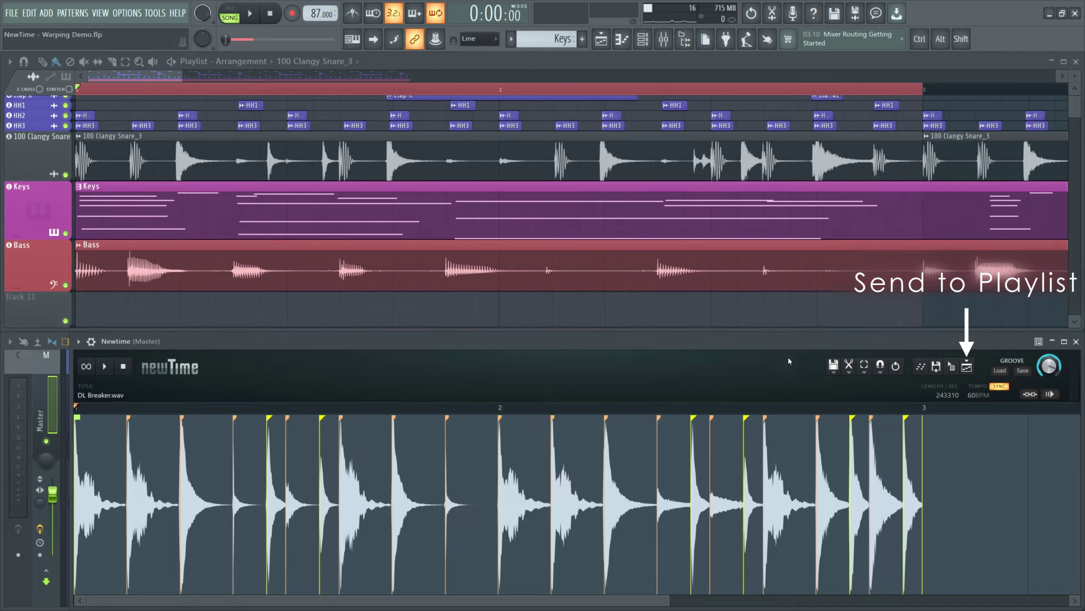
pyautogui.click(967, 367)
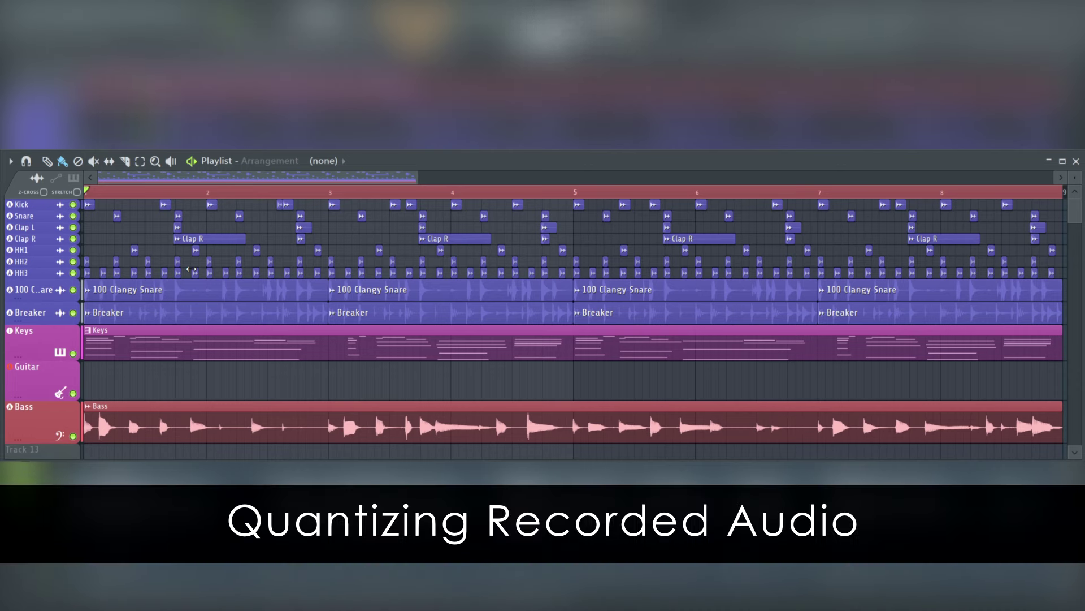
# Record a guitar take on the Guitar track across bars 1–8, then stop recording
pyautogui.press('space')
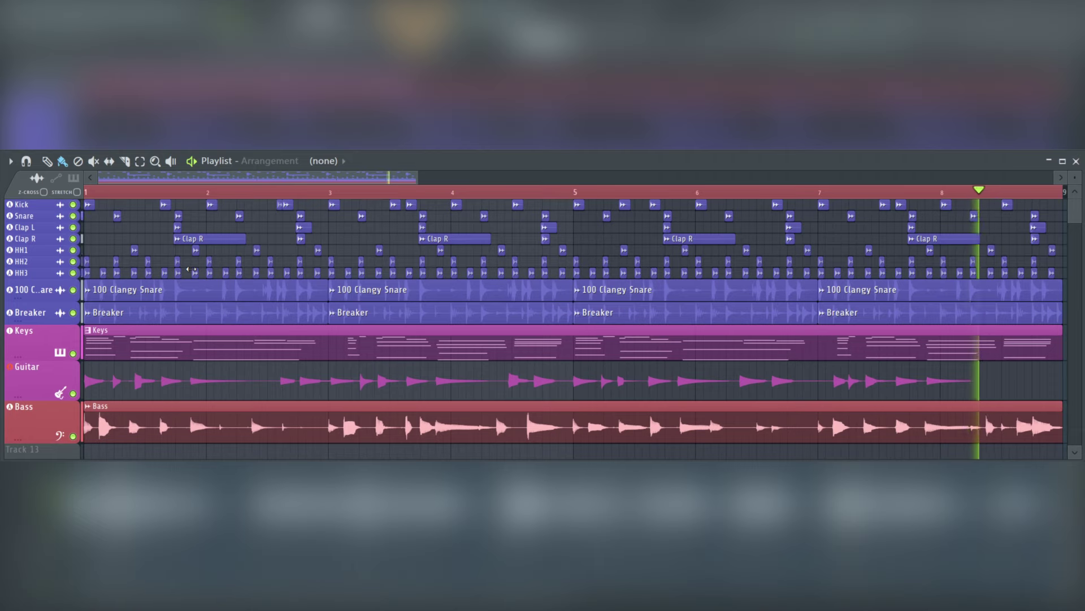
pyautogui.press('space')
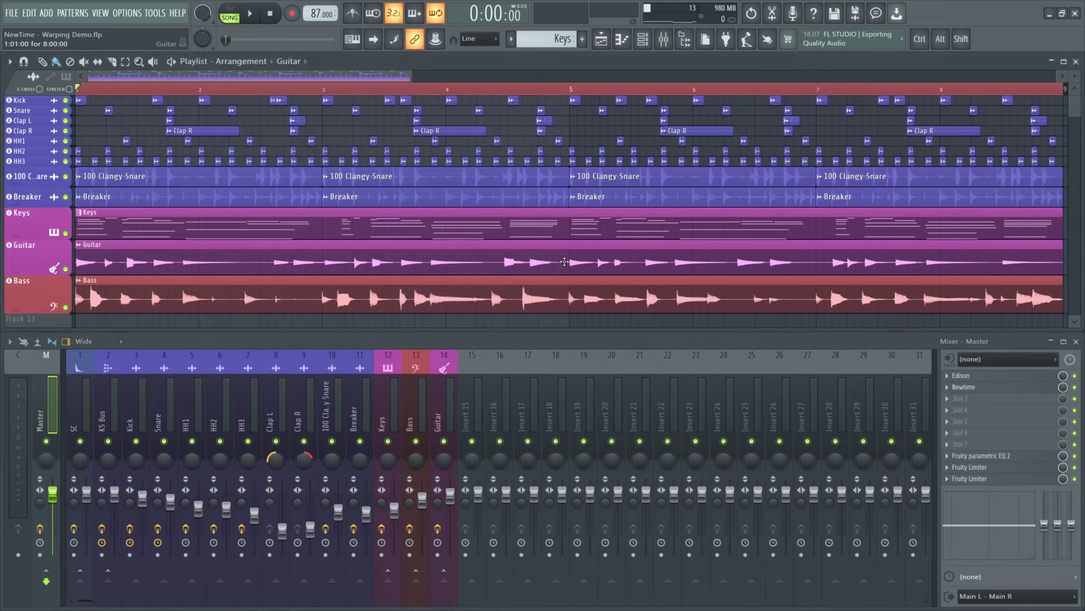
# Send the Guitar clip's sample to NewTime with 'Edit in time warper' and close its channel settings
pyautogui.doubleClick(564, 262)
pyautogui.rightClick(188, 301)
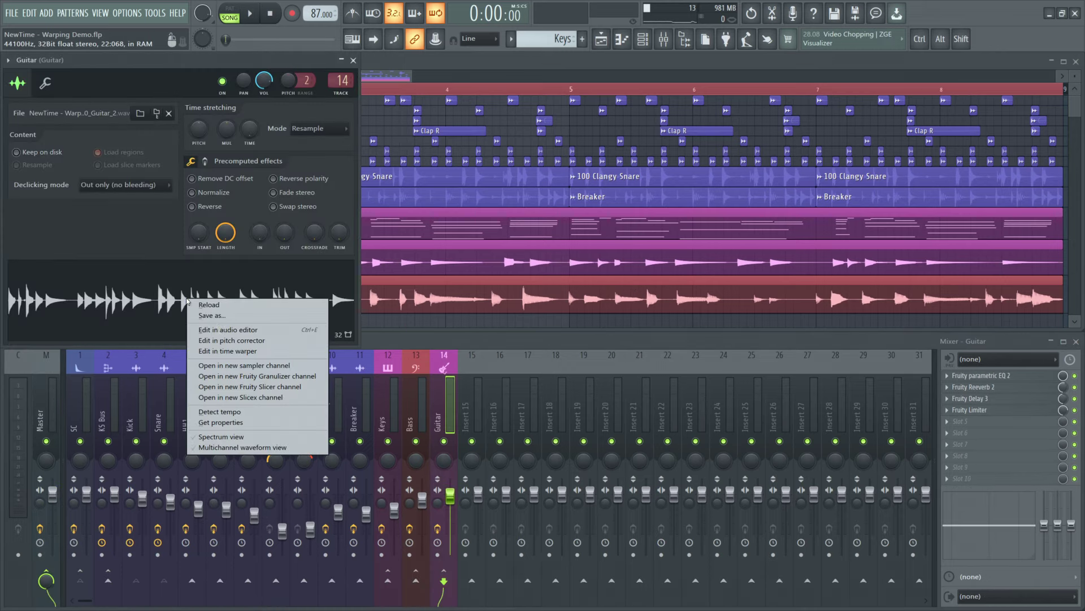
pyautogui.click(226, 351)
pyautogui.click(354, 60)
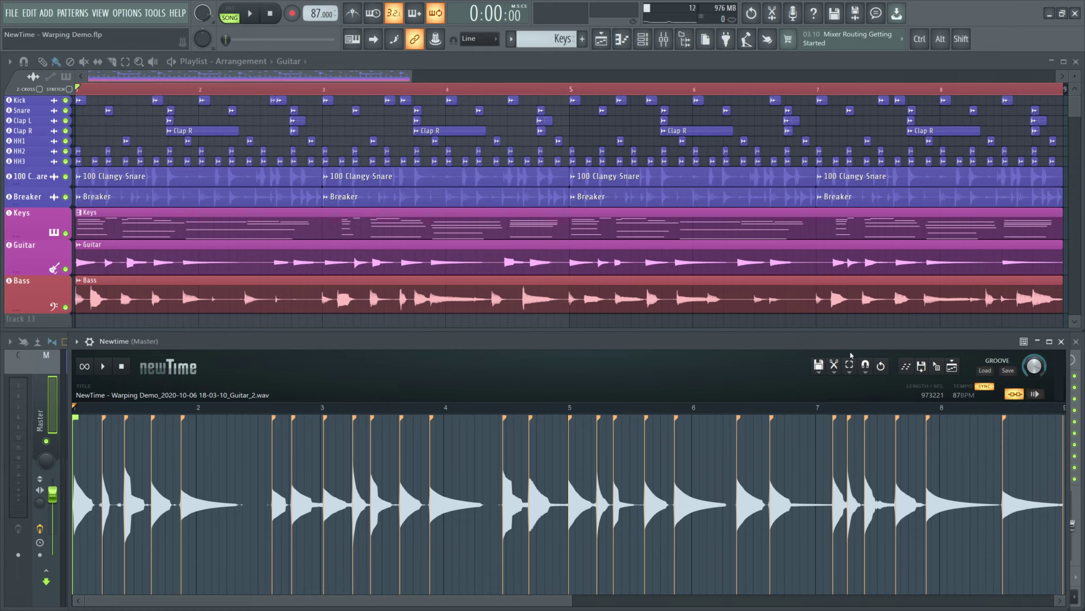
# Mute the original Guitar track, apply Quantize time to the take in NewTime, and audition it
pyautogui.click(66, 270)
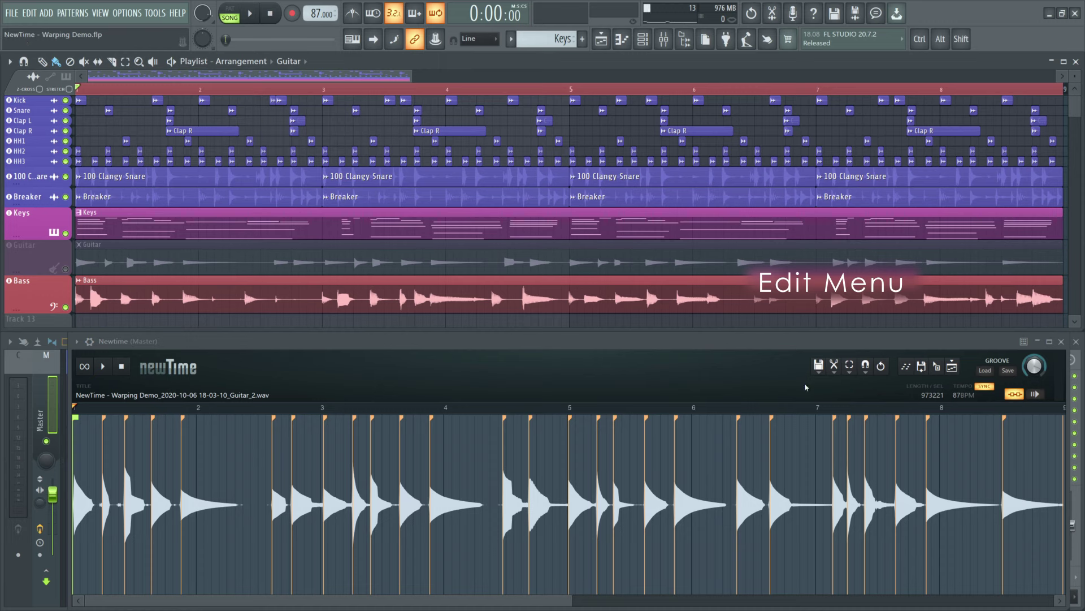
pyautogui.click(836, 367)
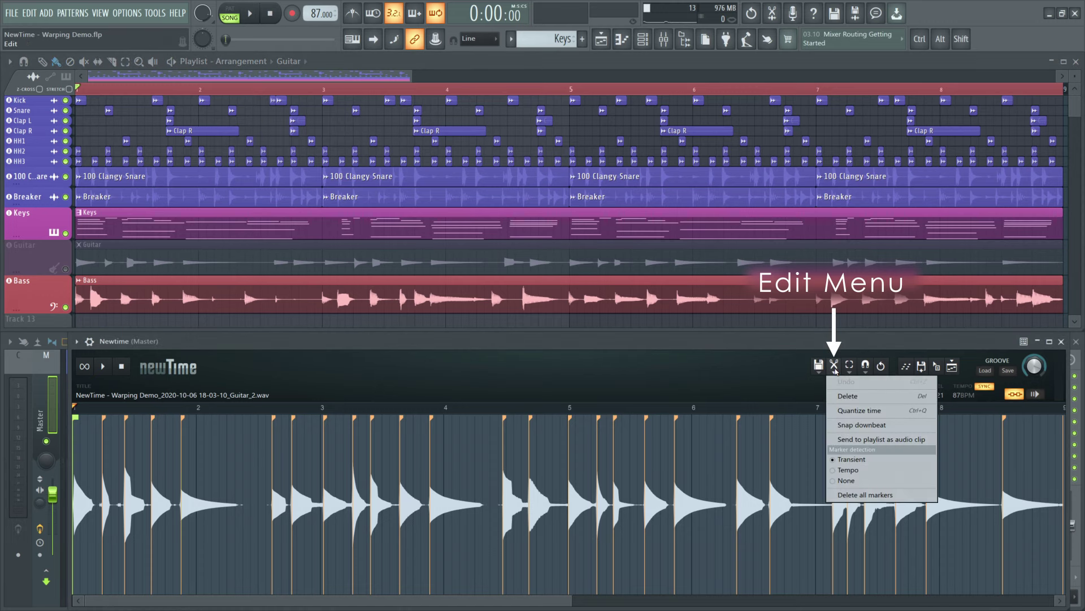
pyautogui.click(849, 412)
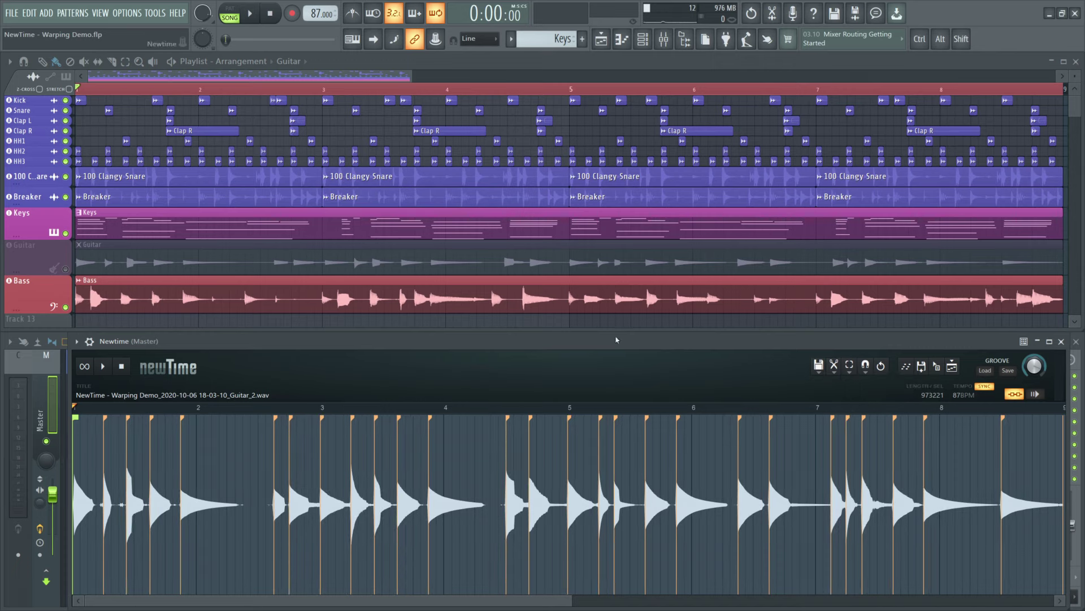
pyautogui.click(254, 16)
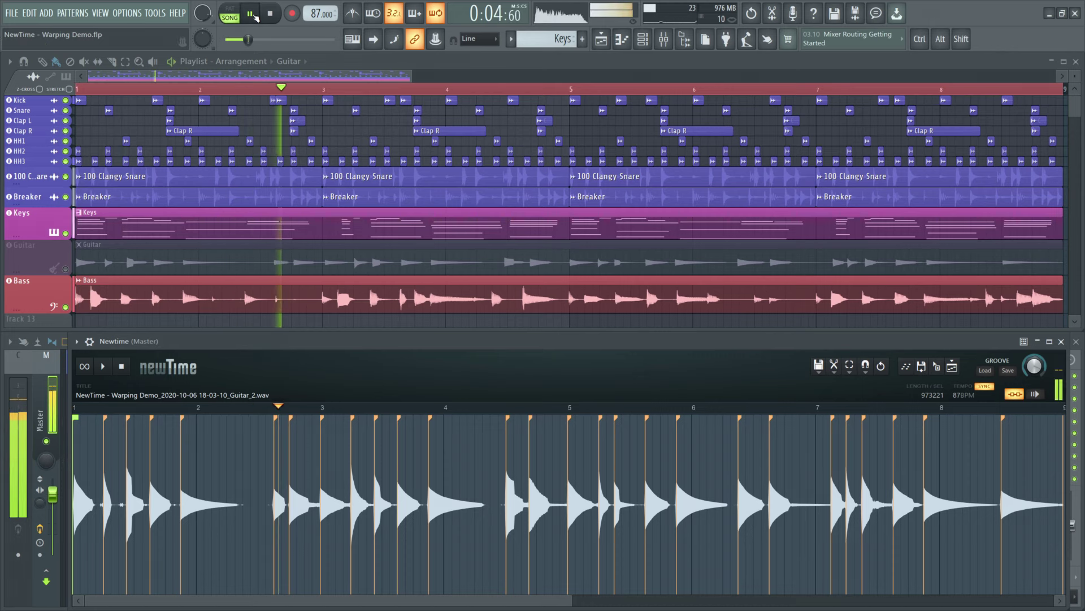
pyautogui.press('space')
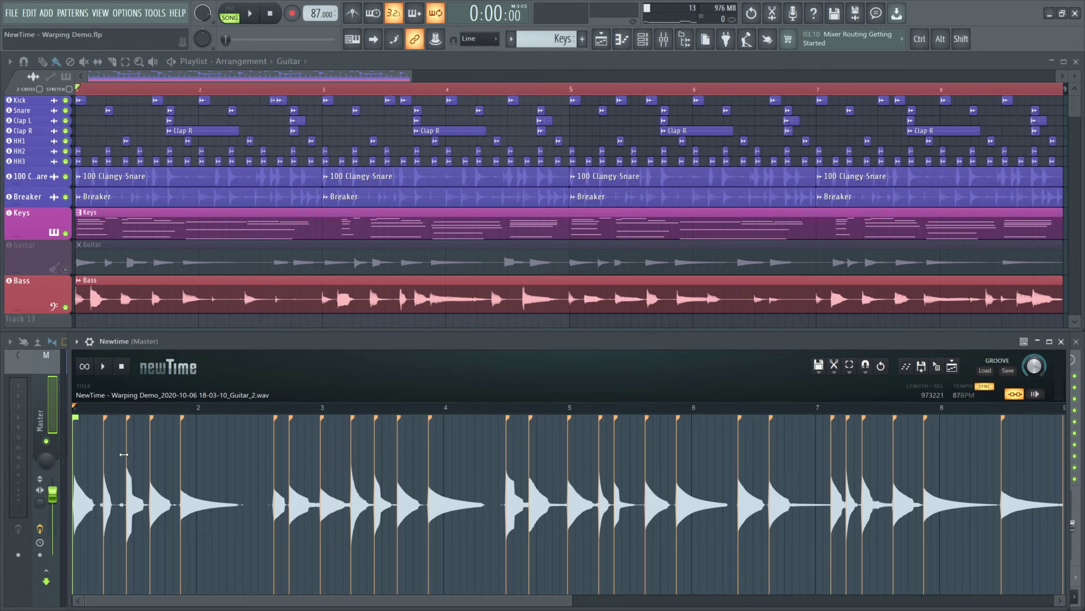
# Play to check timing, then drag the quantized NewTime guitar onto the playlist's Guitar track
pyautogui.press('space')
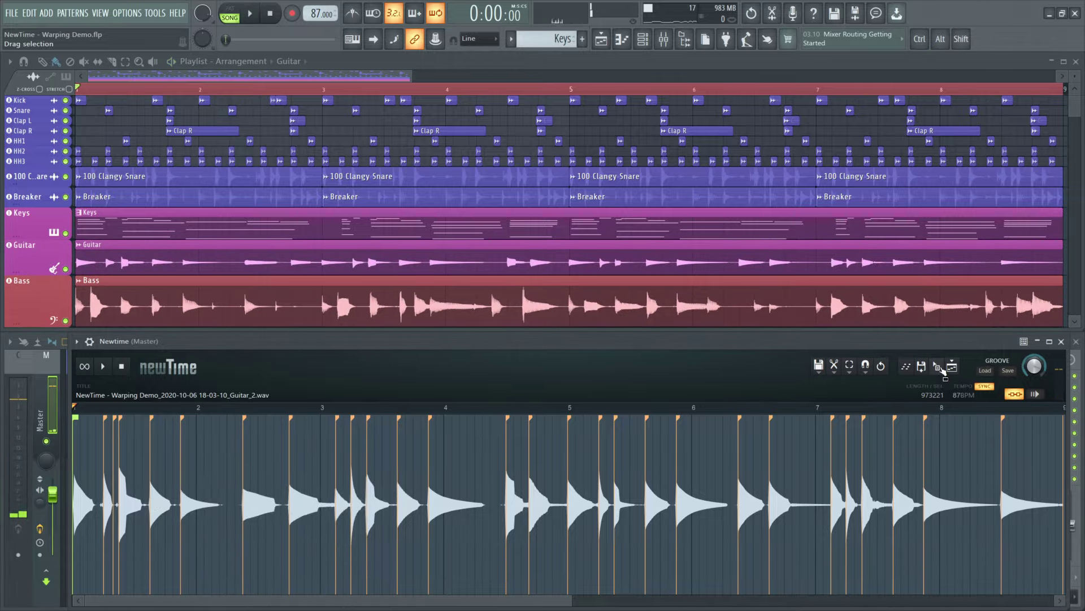
pyautogui.moveTo(942, 370); pyautogui.dragTo(78, 254)
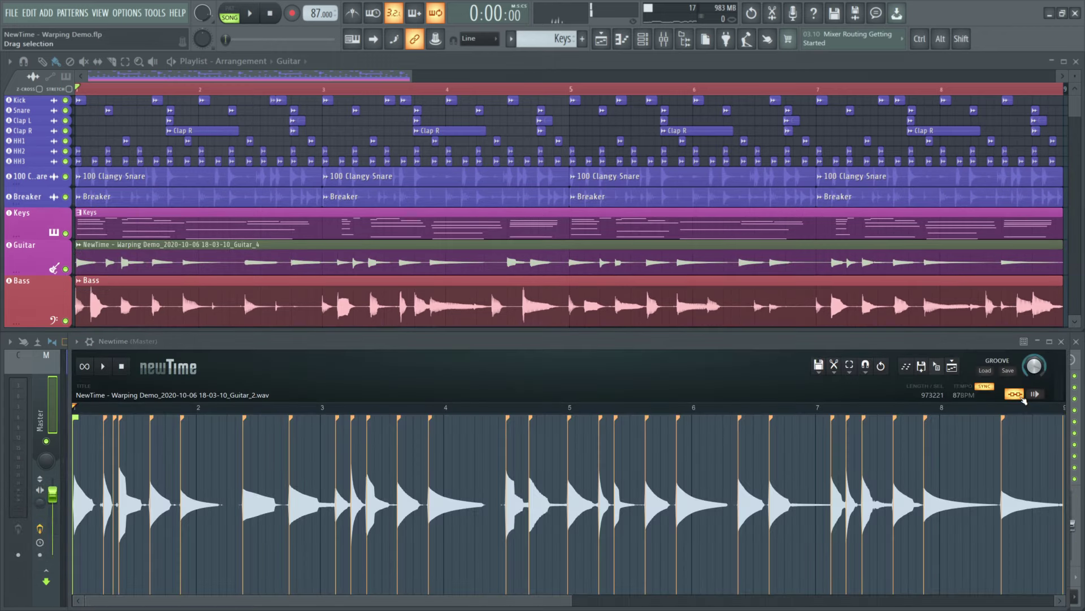
# Turn off 'Slave playback to host', auto-name the Guitar track's clips, and play the arrangement through
pyautogui.click(1023, 396)
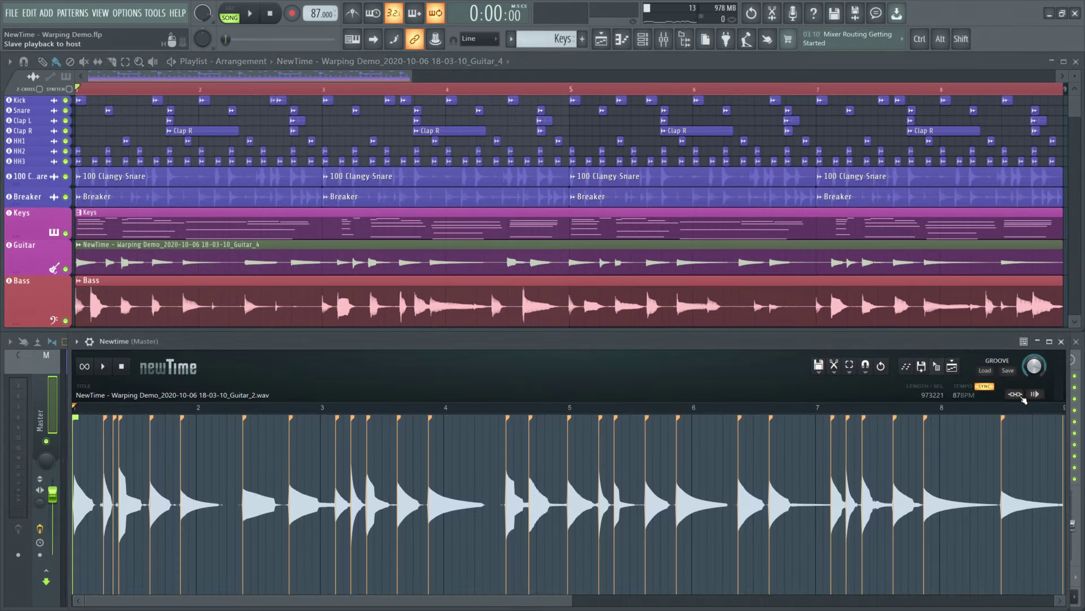
pyautogui.rightClick(56, 261)
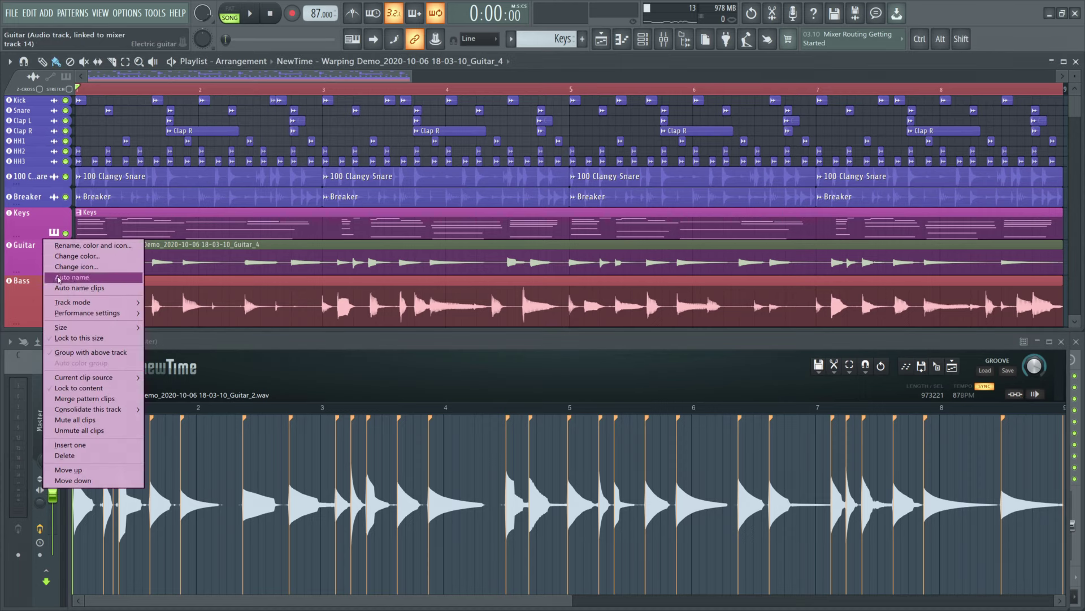
pyautogui.click(64, 289)
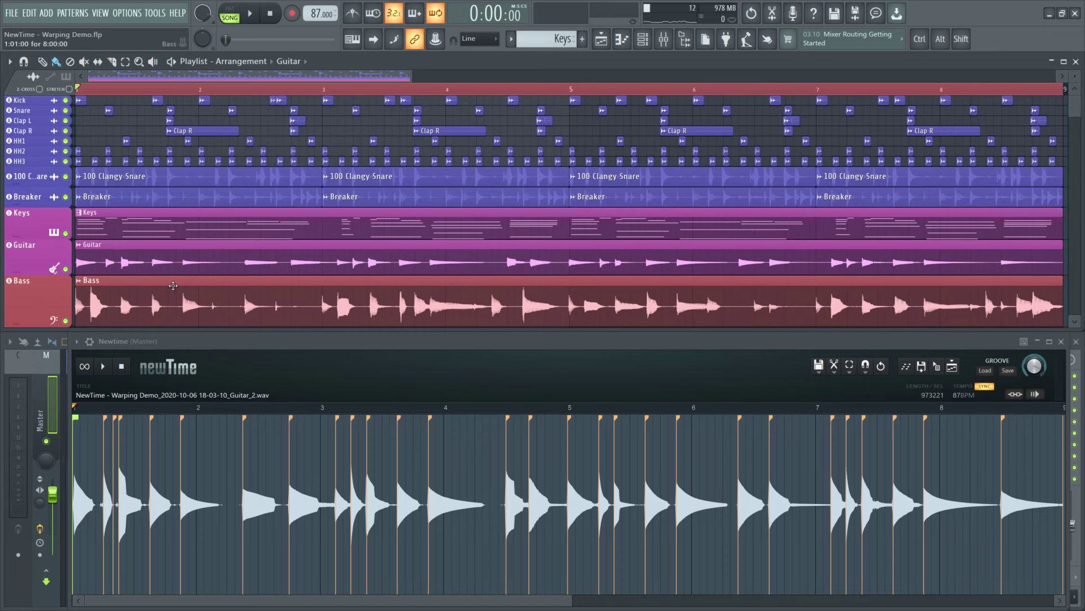
pyautogui.press('space')
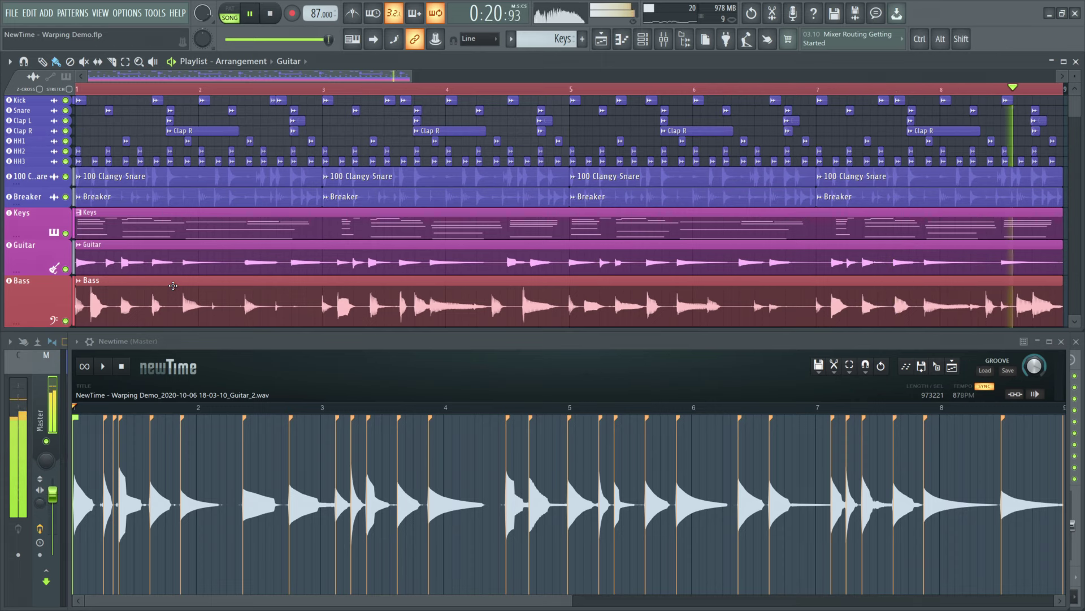
pyautogui.press('space')
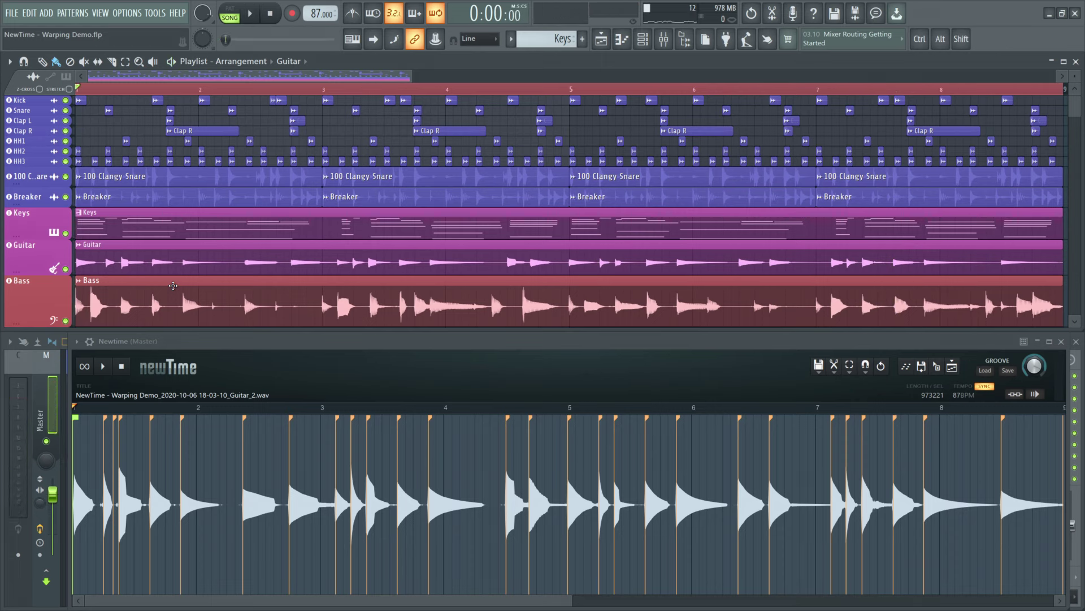